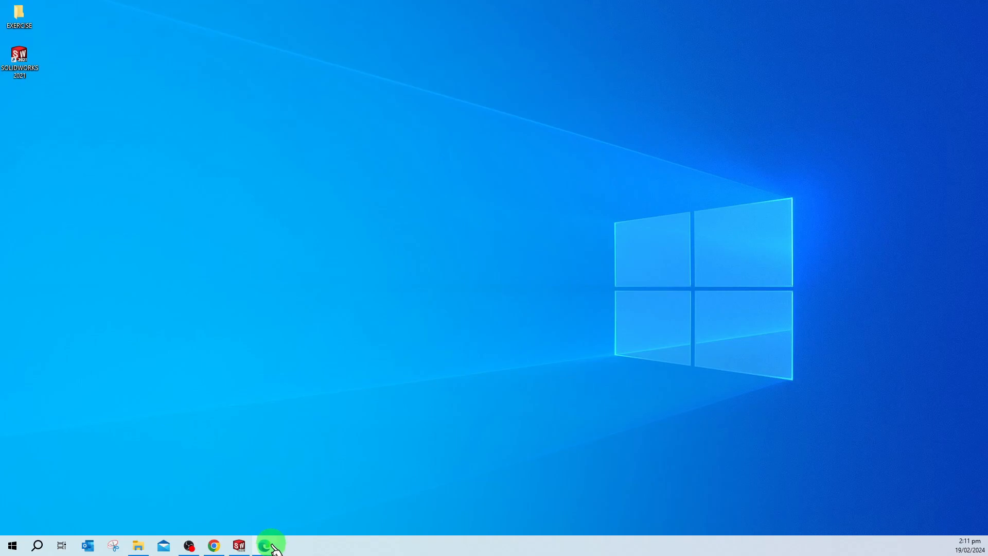
View the EXERCISE003.PDF drawing, switch to SOLIDWORKS and create a new document from the Part template.
click(273, 547)
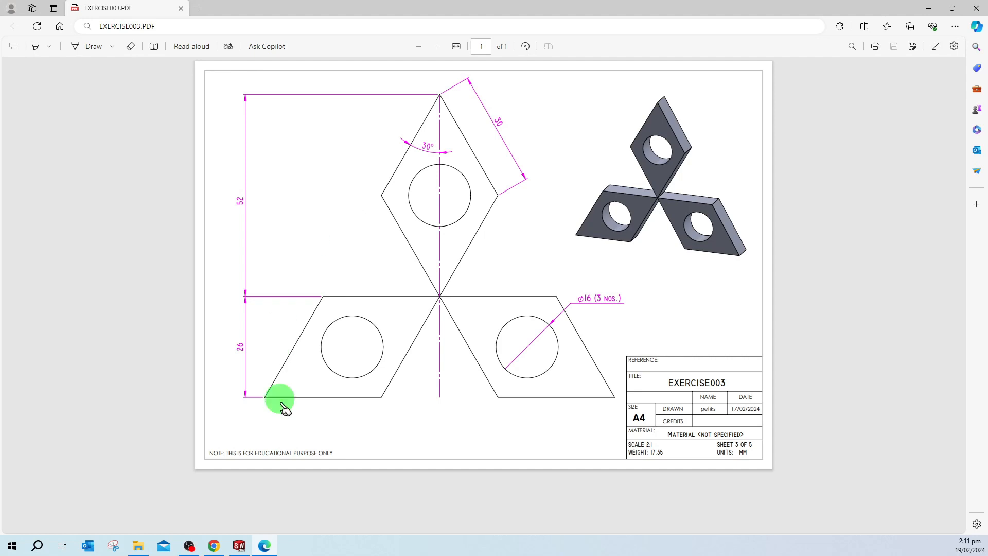
click(240, 545)
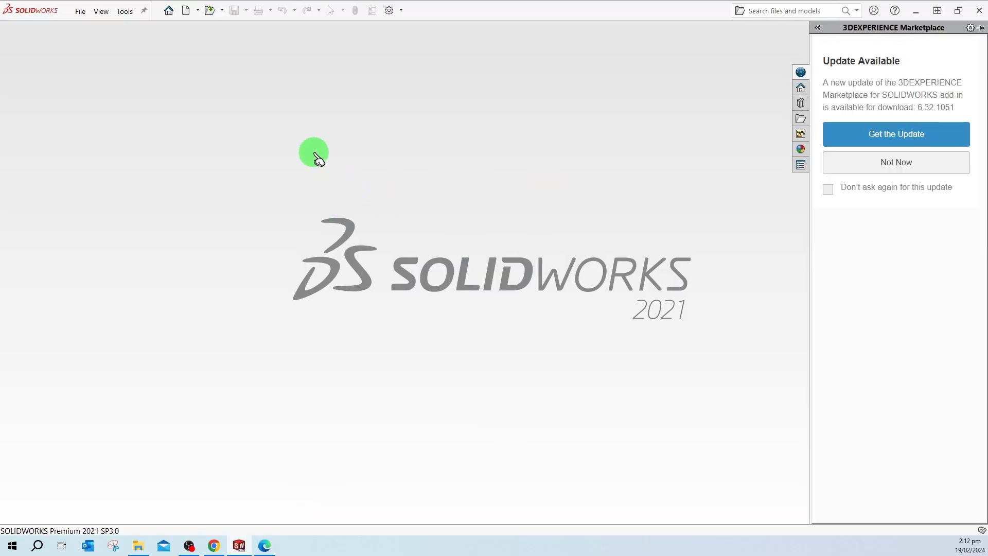
click(189, 12)
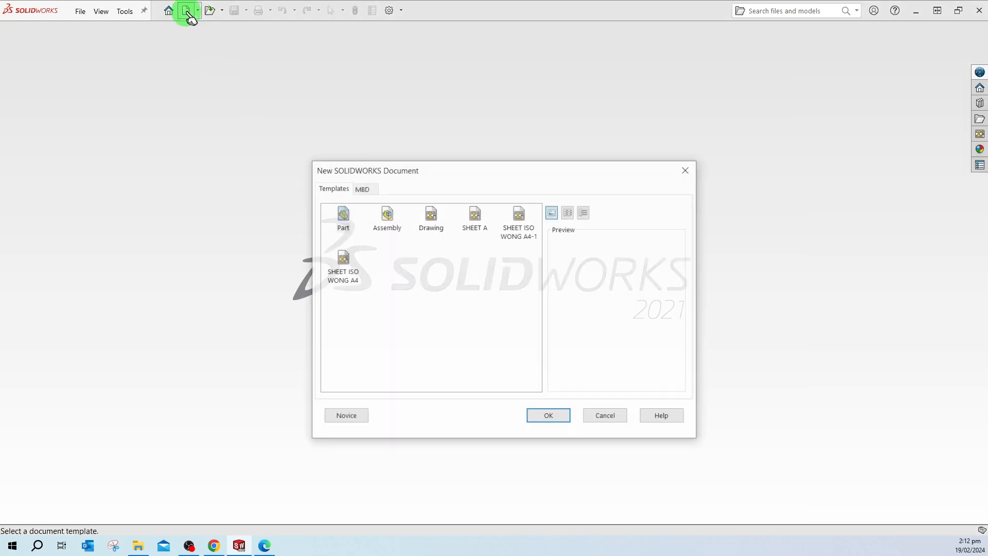
click(344, 219)
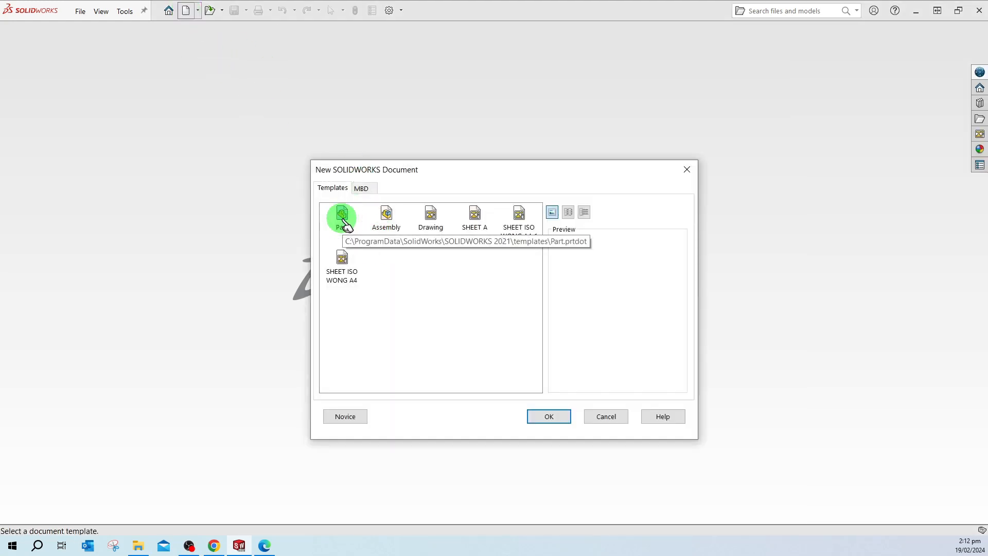
click(551, 419)
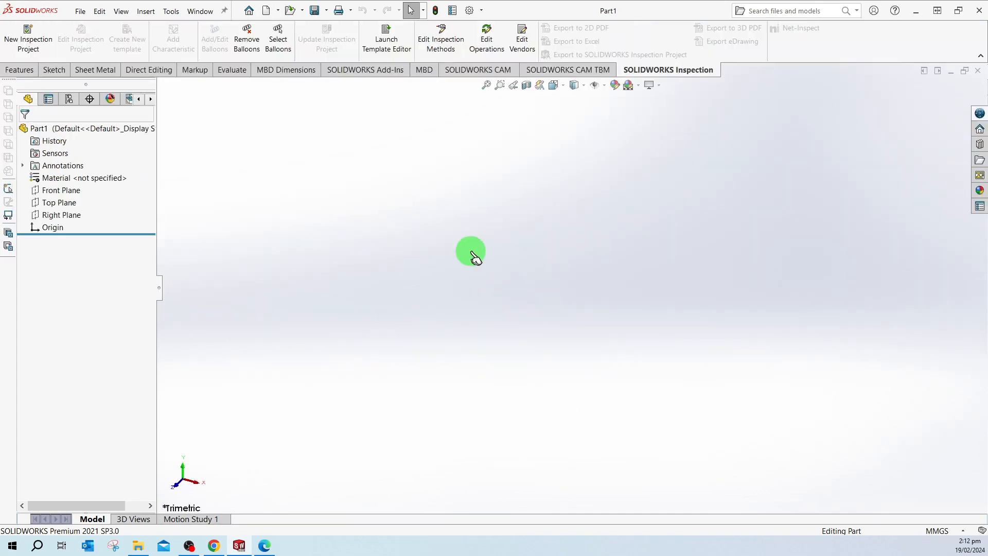
Start a sketch on the Front Plane and draw a vertical centerline about 78 mm long upward from the origin.
click(67, 190)
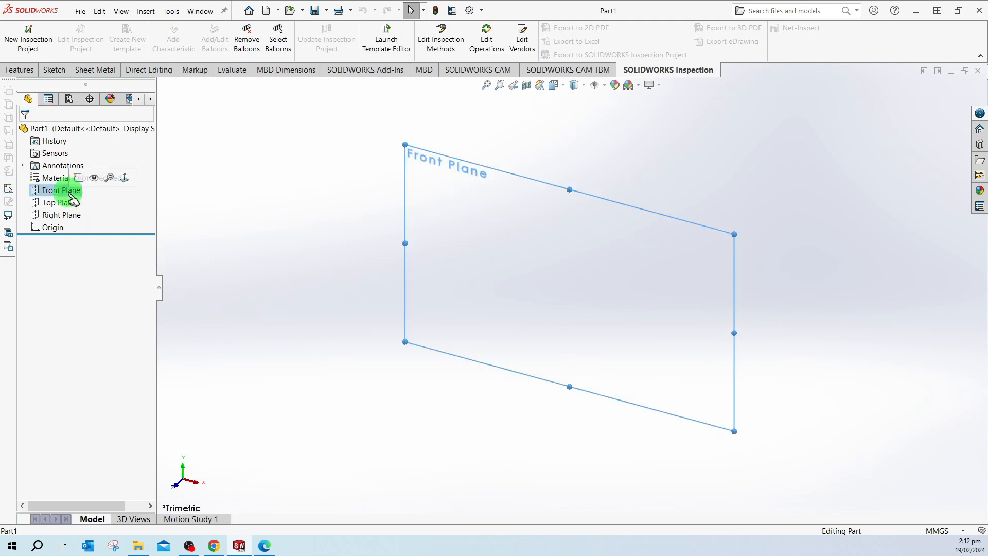
click(78, 177)
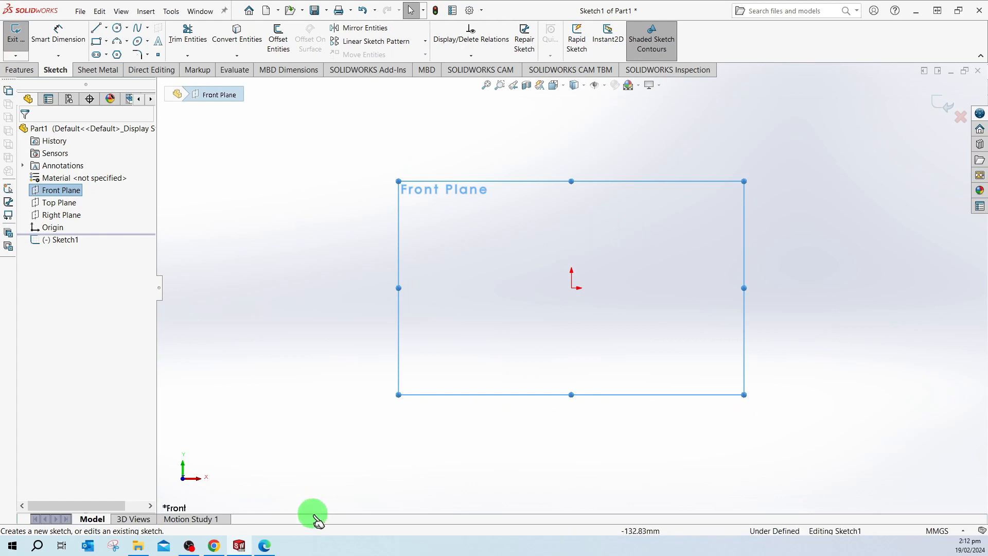
click(264, 545)
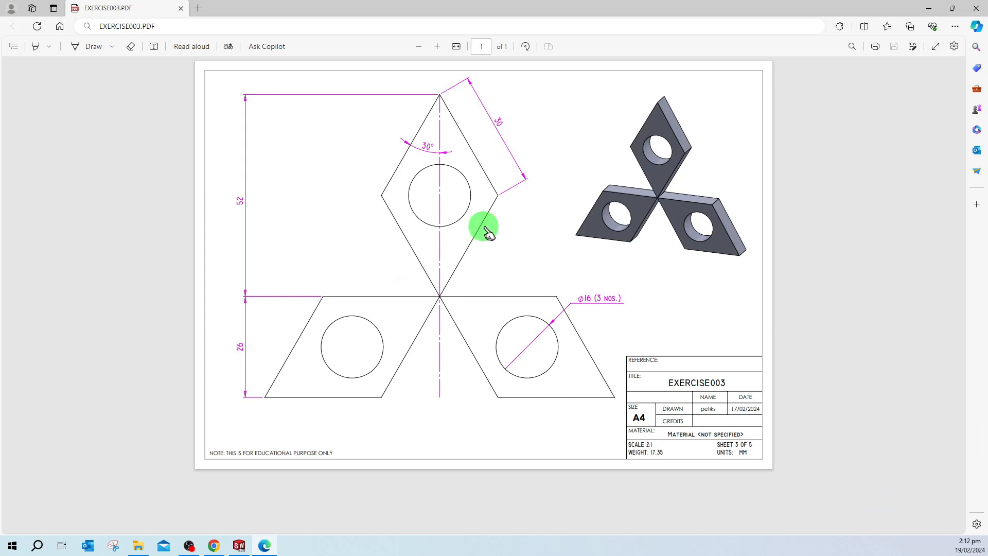
click(241, 546)
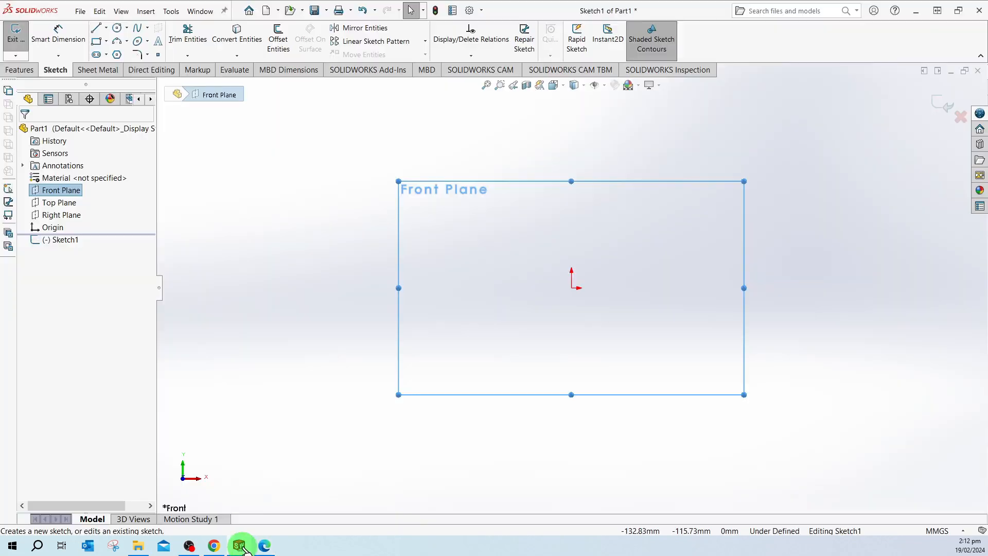
click(108, 29)
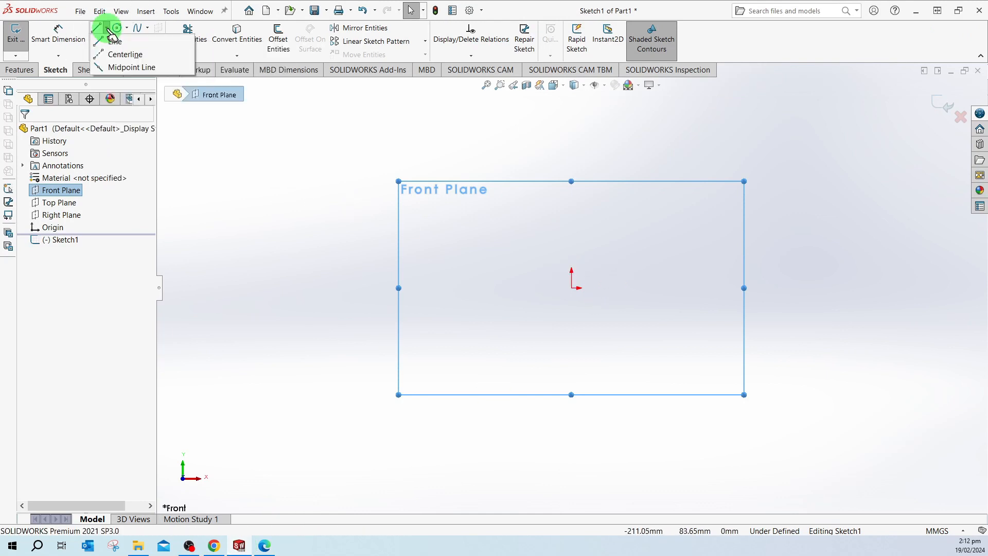
click(117, 61)
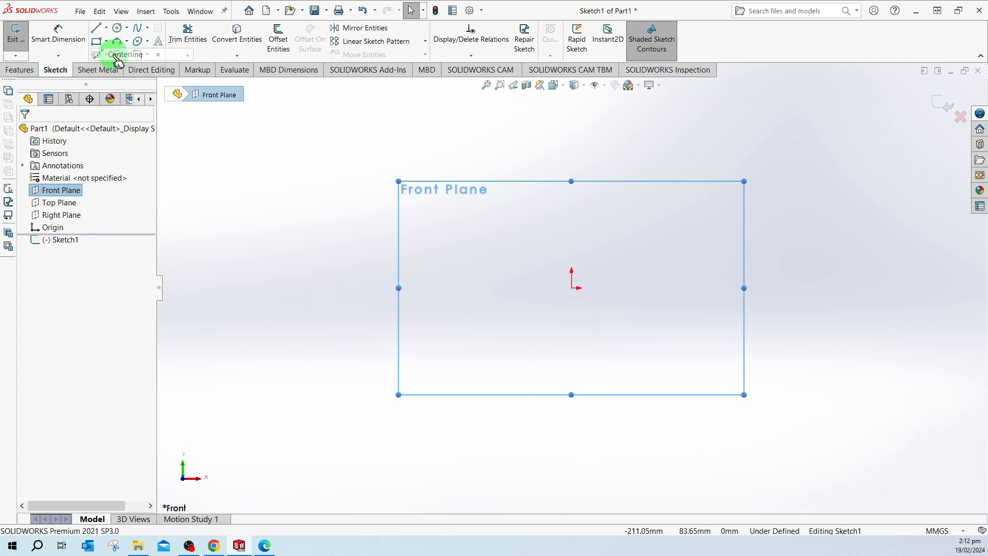
click(572, 289)
click(571, 136)
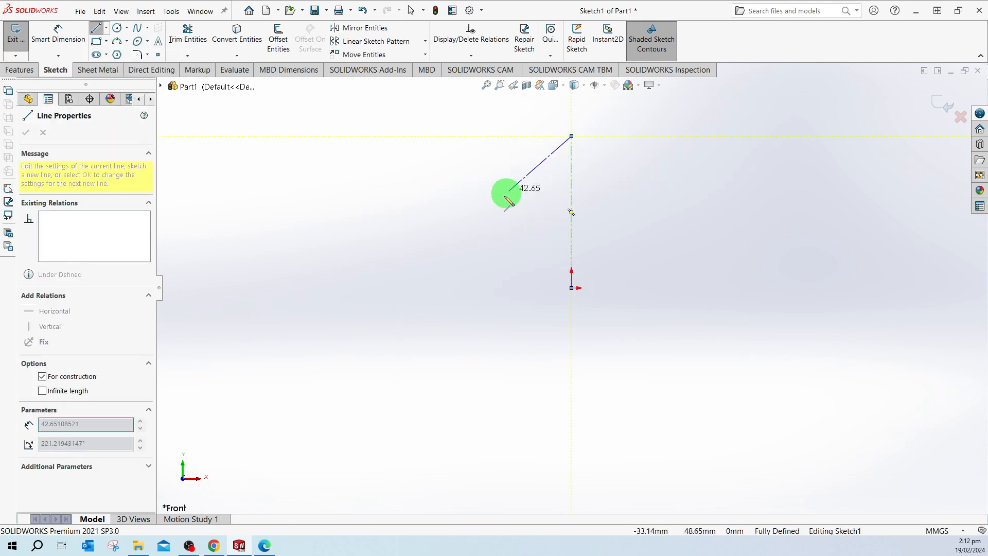
key(Escape)
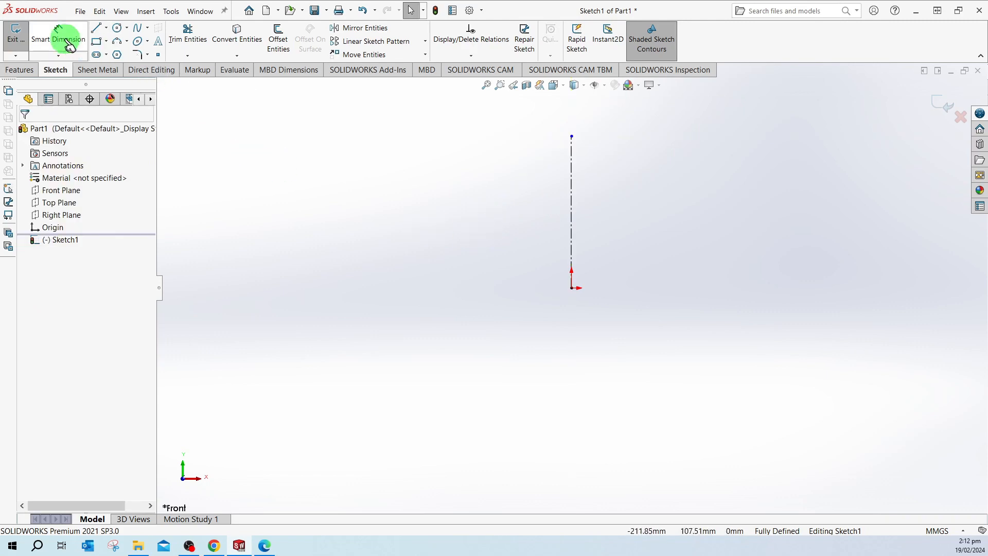
Dimension the vertical centerline's length and set it to 52 mm.
click(66, 41)
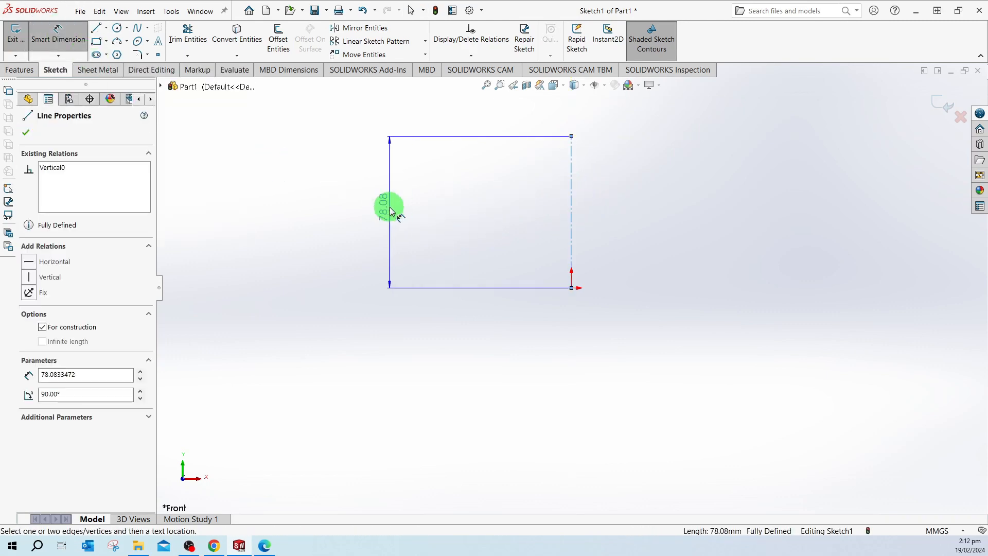
click(396, 221)
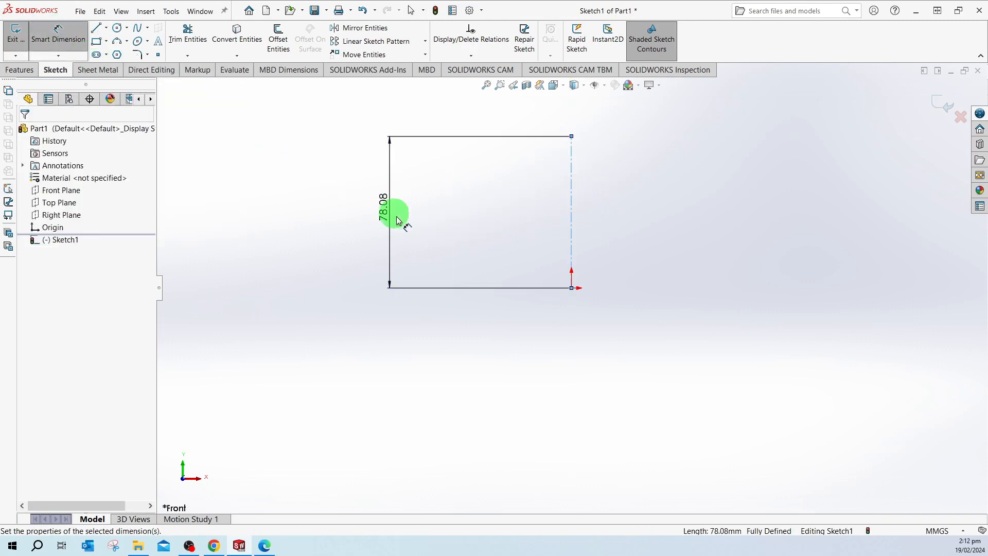
text(52)
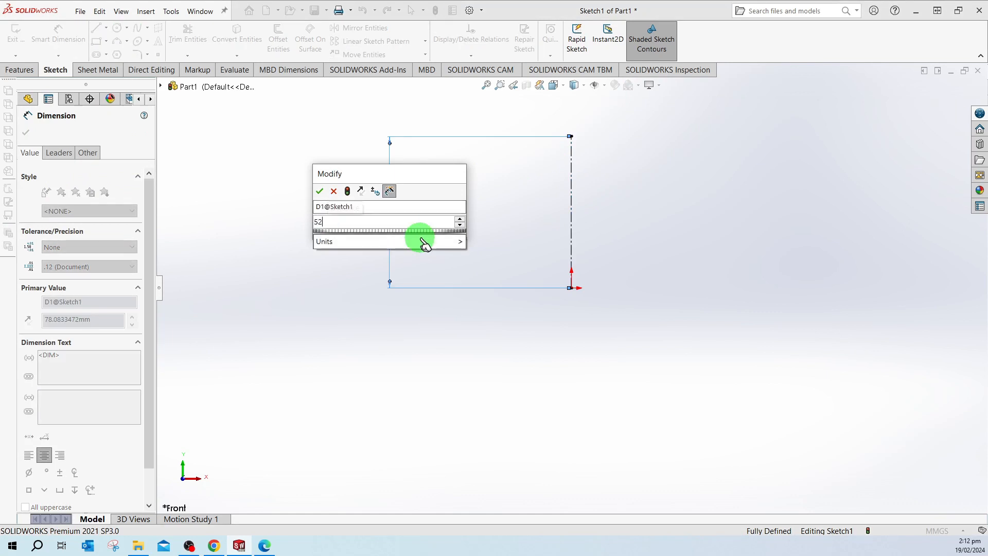
key(Return)
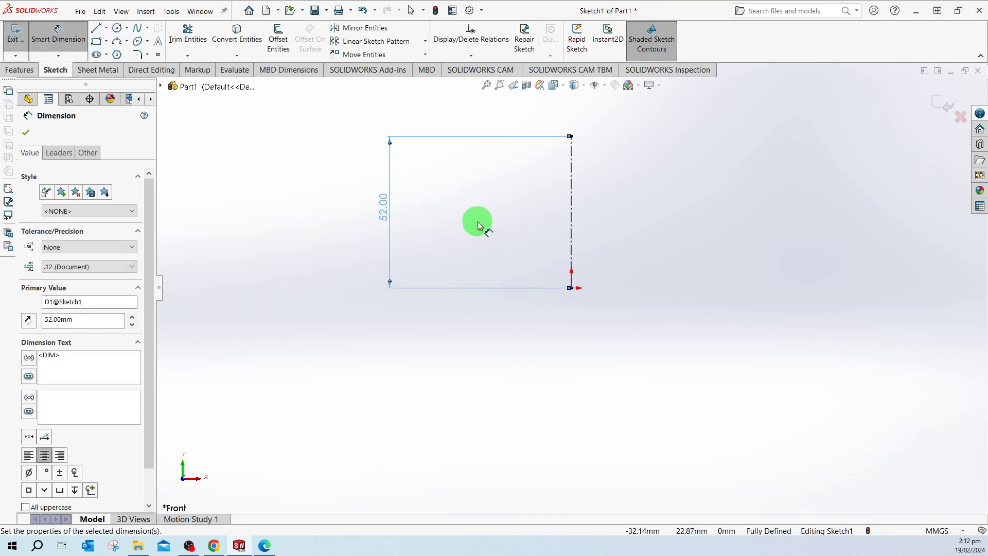
key(Escape)
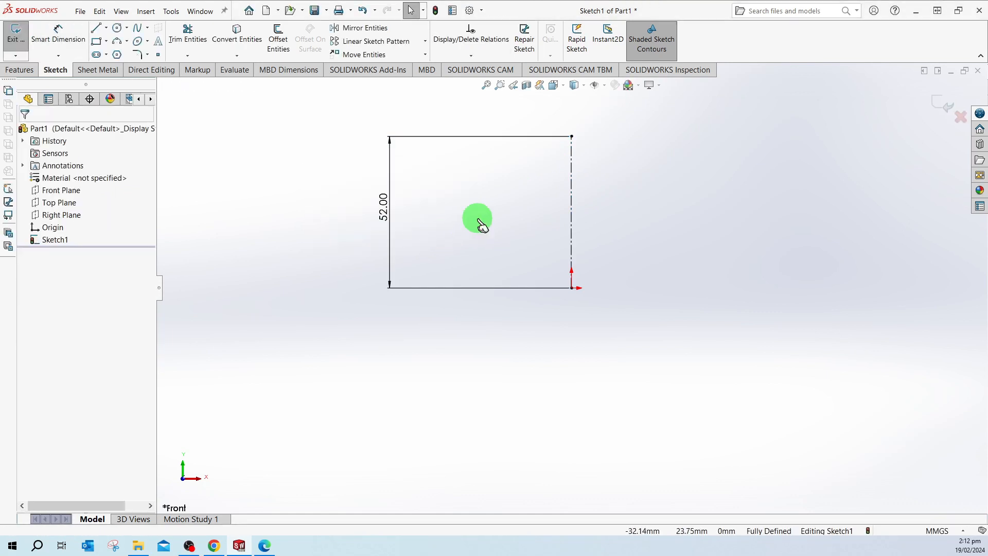
Sketch a closed four-sided diamond between the centerline's endpoints, its upper-left side about 30.5 mm and upper-right side about 28 mm long.
click(272, 548)
click(256, 211)
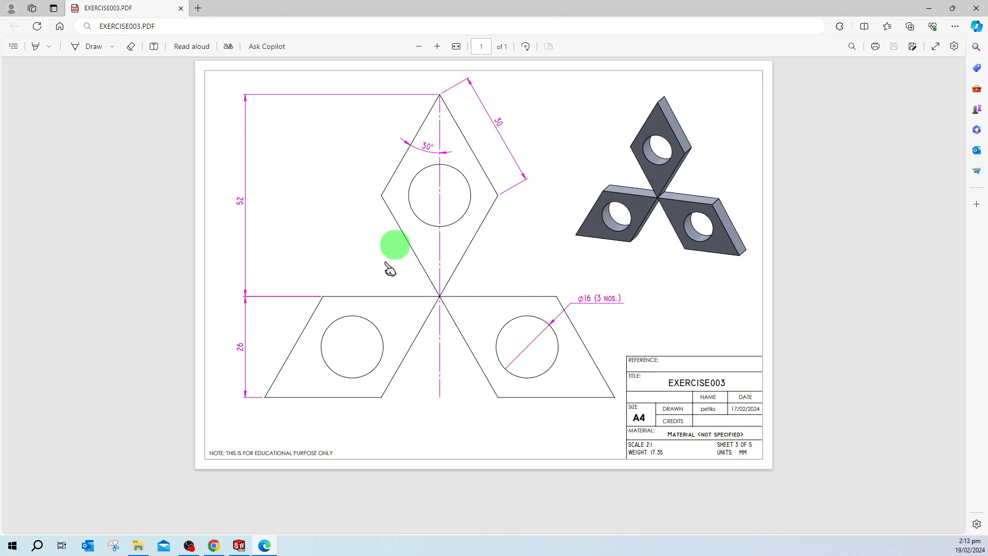
click(240, 547)
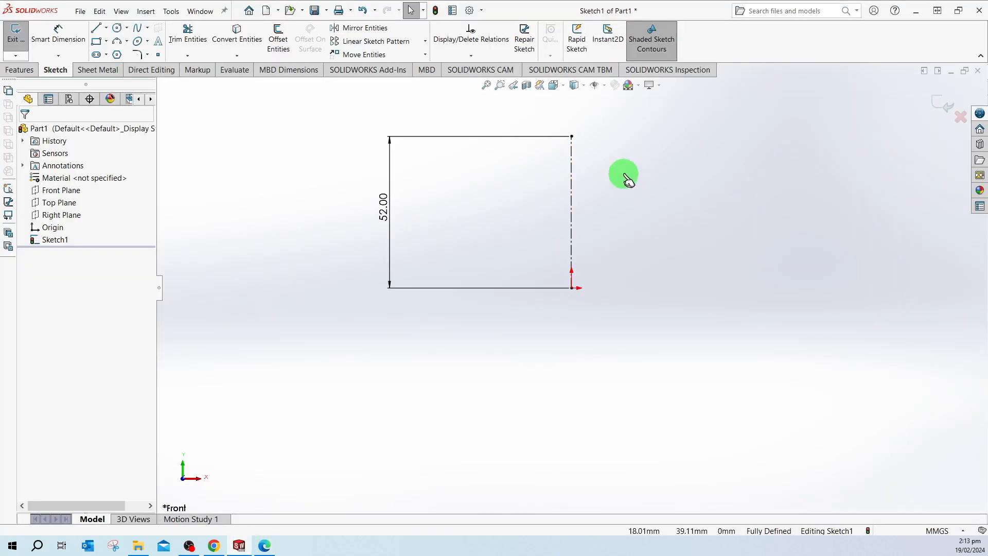
click(97, 30)
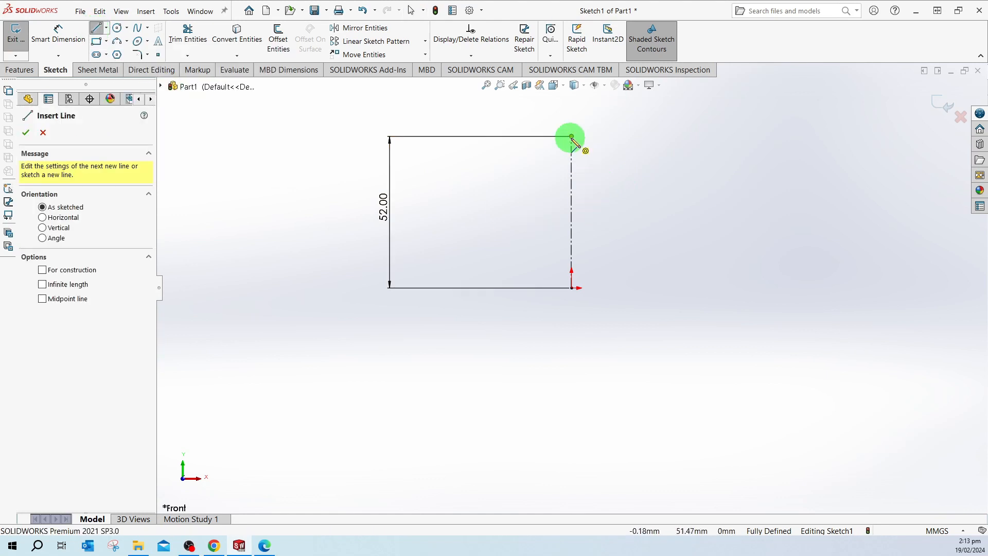
drag(572, 137, 522, 210)
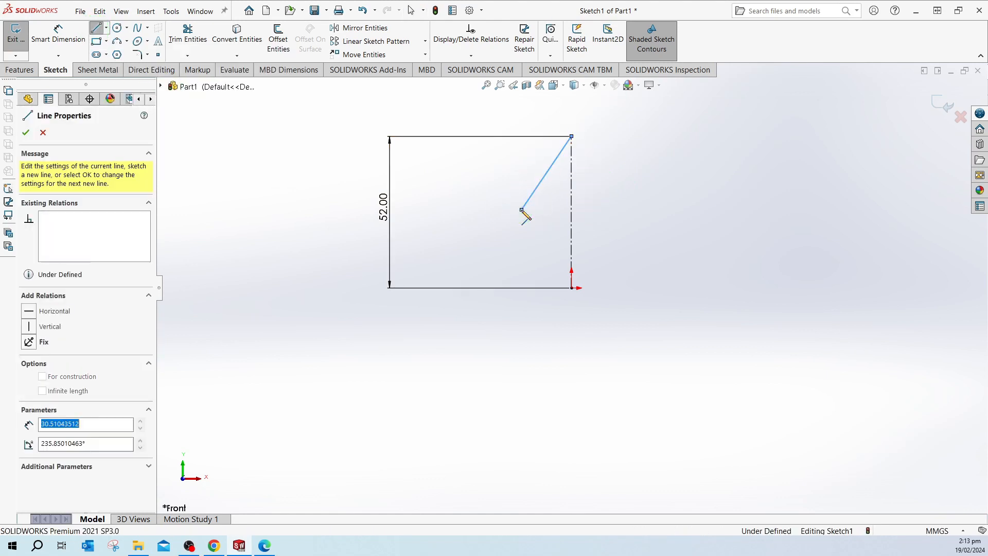
click(540, 286)
drag(540, 286, 572, 287)
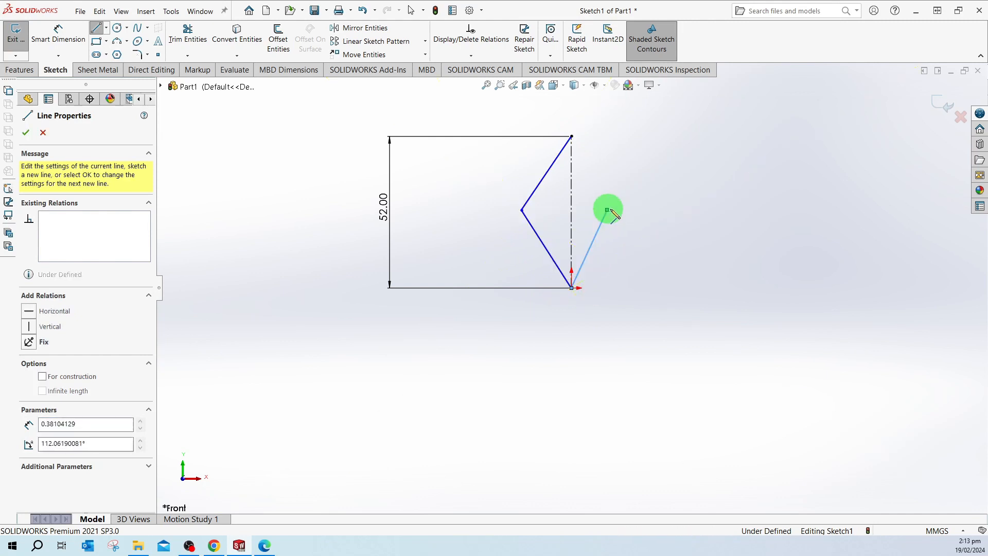
mouse_move(608, 210)
mouse_down()
mouse_move(600, 137)
mouse_move(572, 137)
mouse_up()
key(Escape)
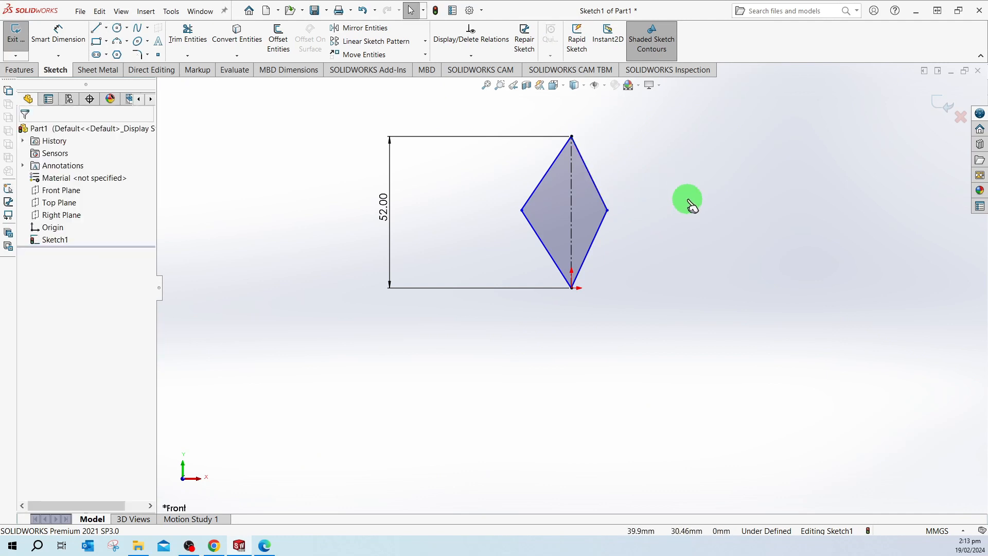
Add a Symmetric relation between the diamond's two upper sides about the vertical centerline.
click(595, 182)
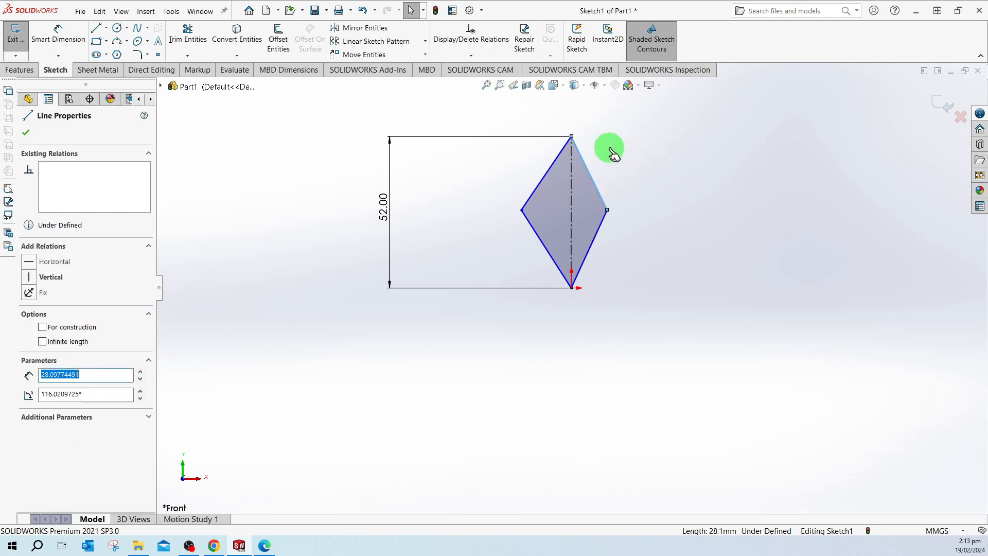
ctrl+click(556, 168)
ctrl+click(573, 169)
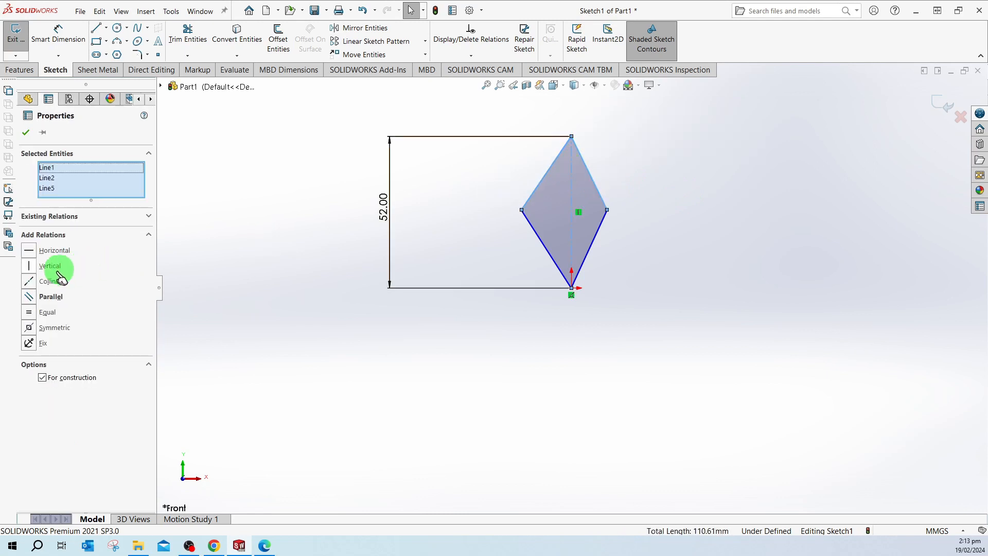
click(29, 329)
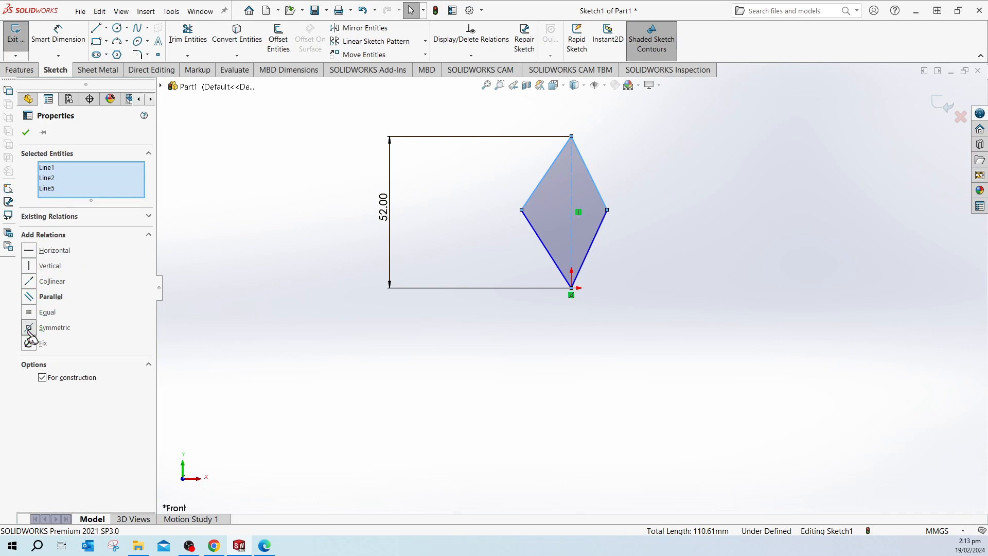
click(690, 234)
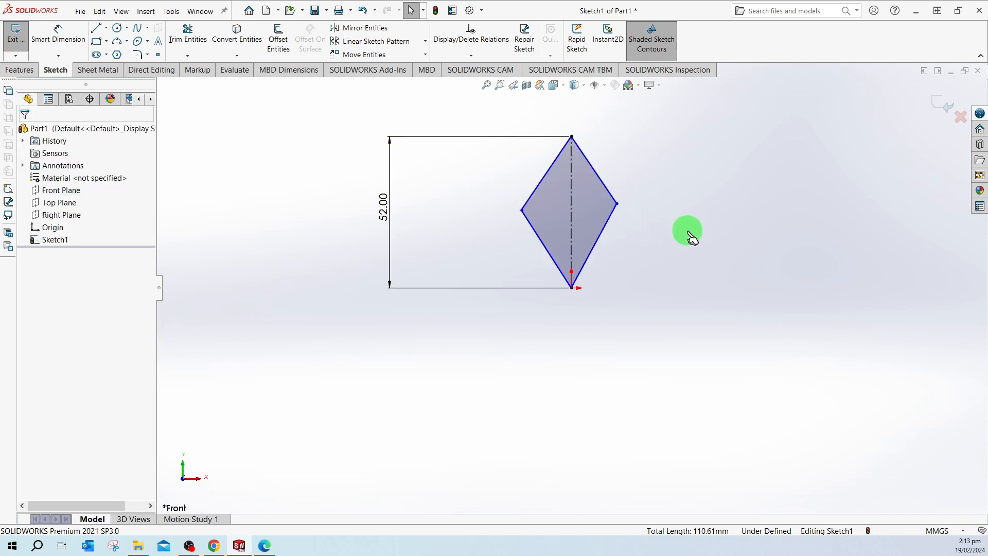
Align the diamond's left and right corners with the centerline's midpoint using a Horizontal relation.
click(522, 211)
click(523, 211)
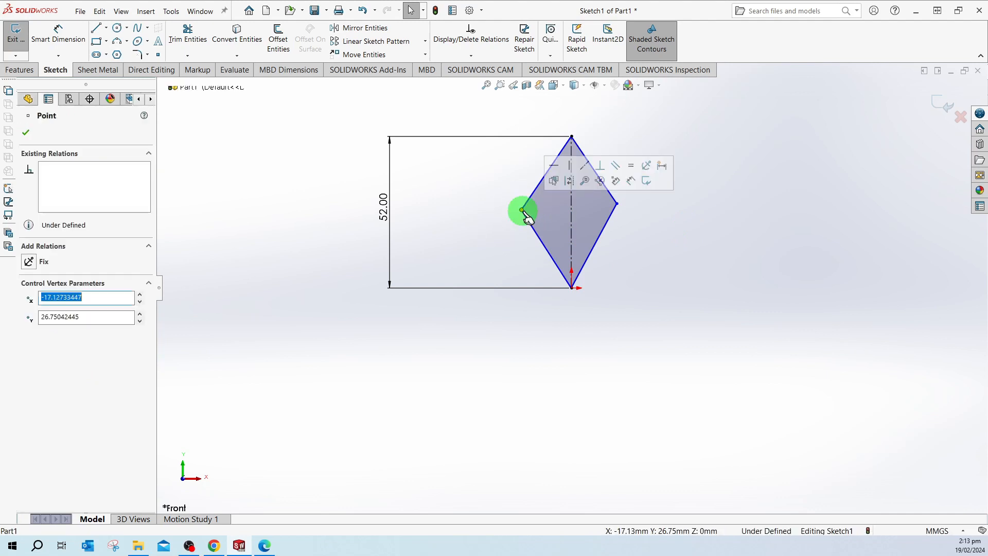
ctrl+click(572, 213)
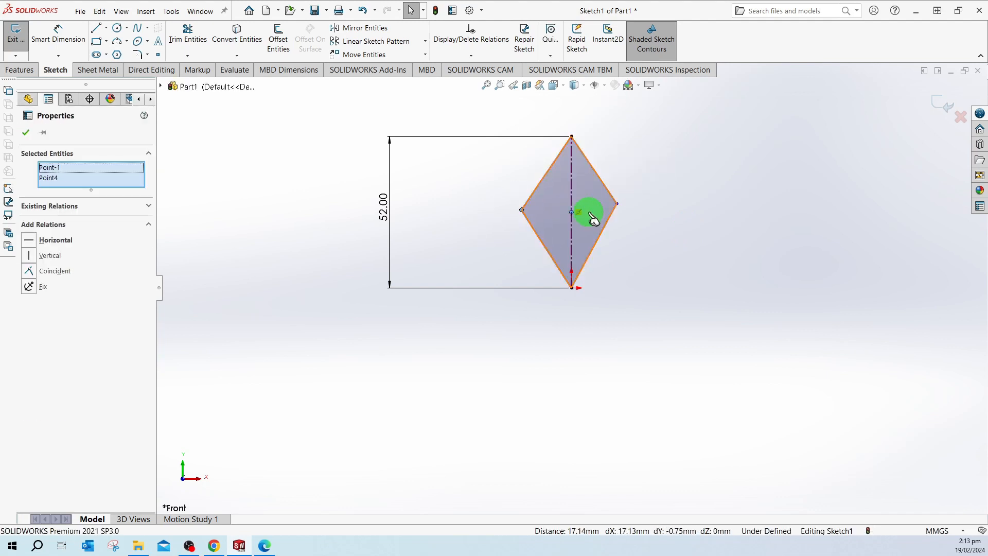
ctrl+click(618, 204)
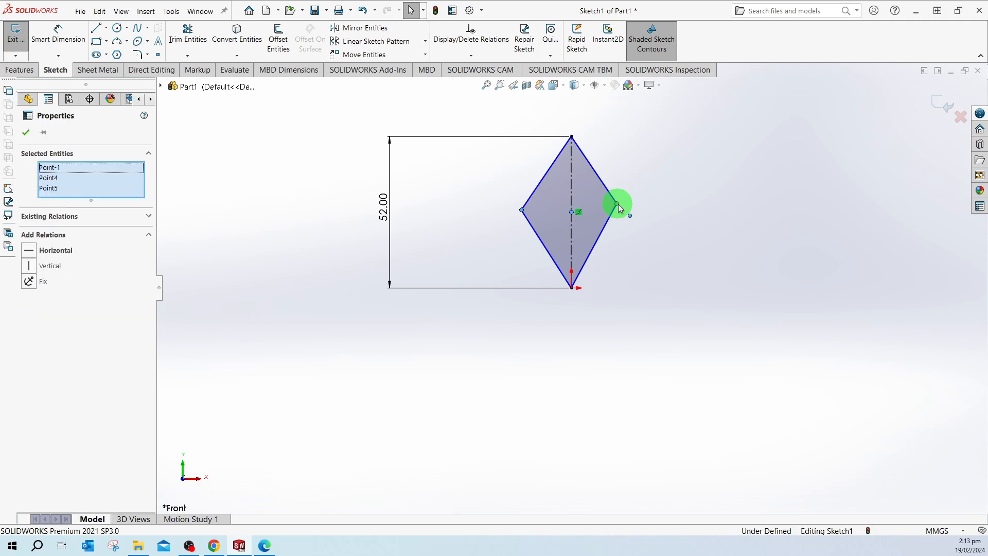
click(30, 252)
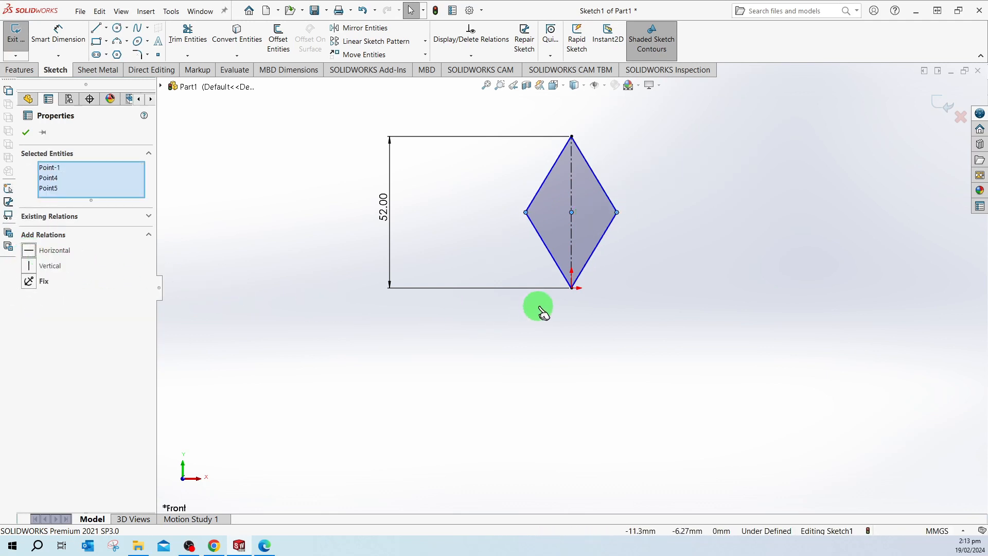
Dimension the angle between the diamond's two upper sides, set it to 60°, and place the dimension text outside the upper-left side.
click(62, 36)
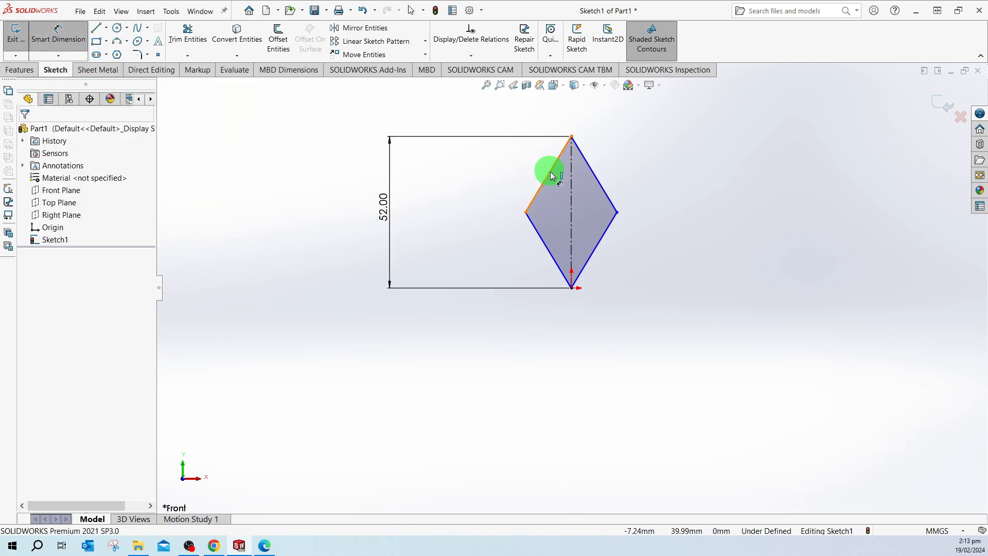
click(587, 164)
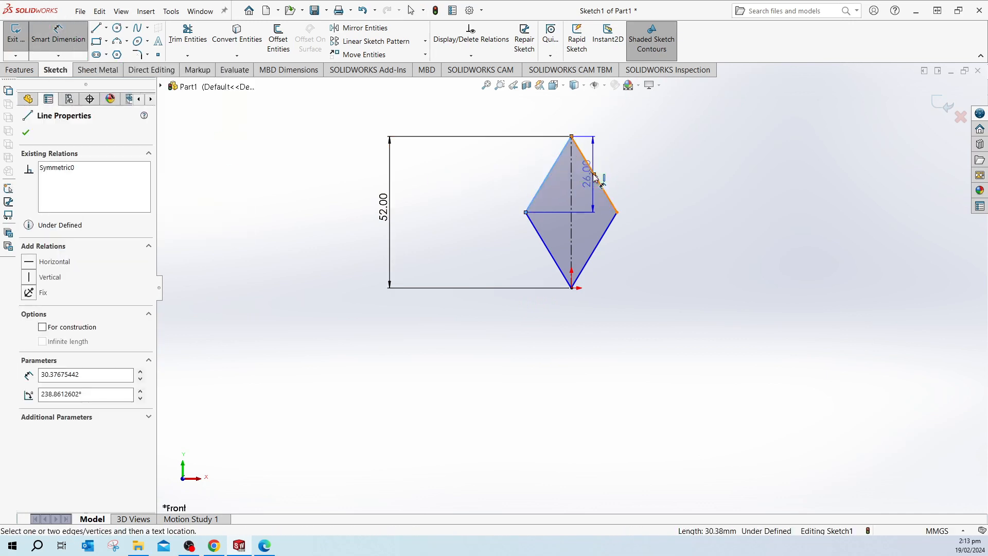
click(581, 190)
key(Escape)
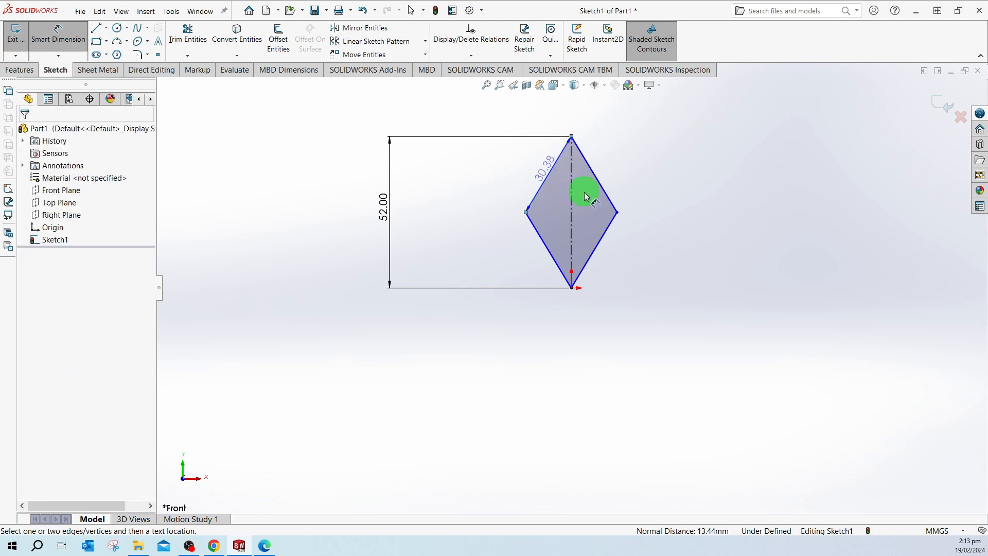
click(595, 178)
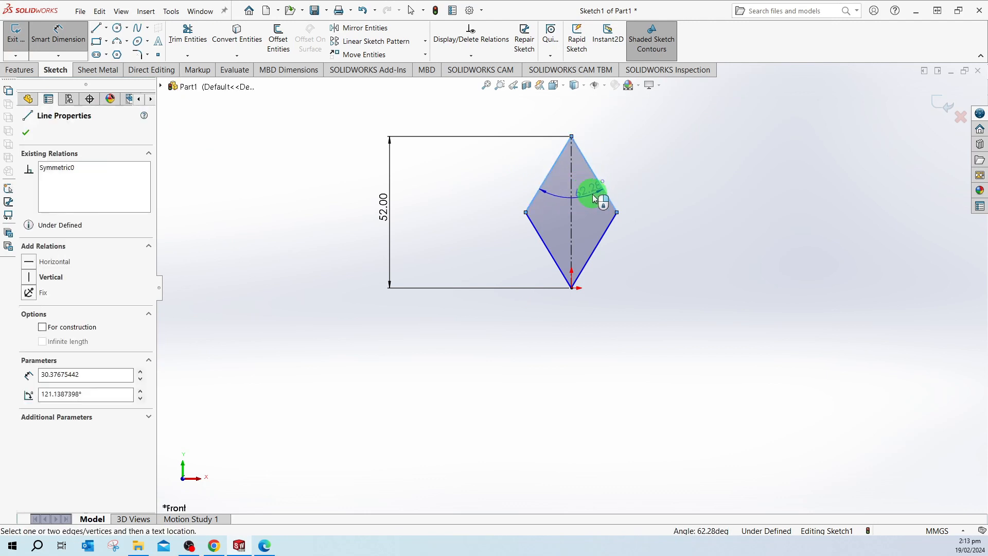
click(565, 203)
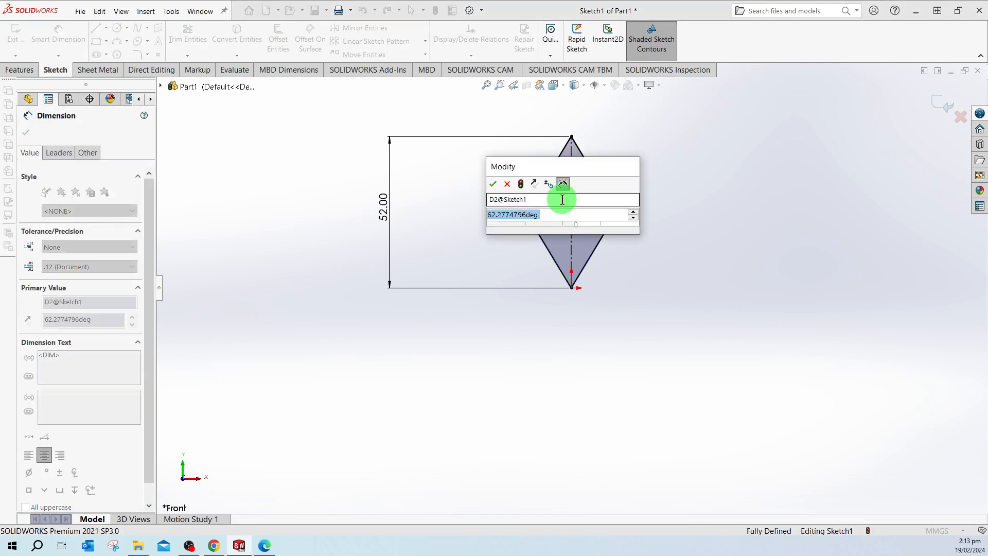
text(60)
key(Return)
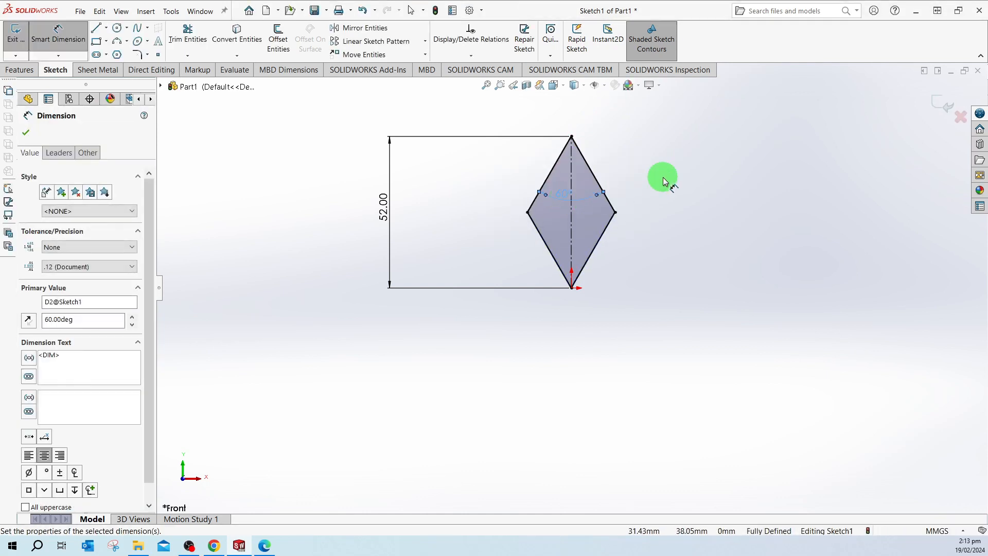
click(663, 181)
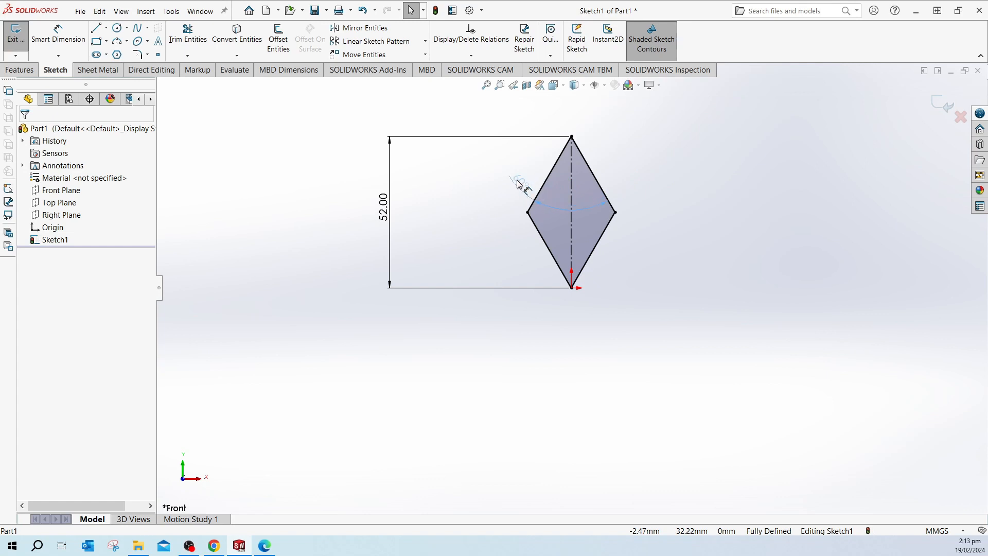
drag(518, 170, 534, 161)
click(774, 202)
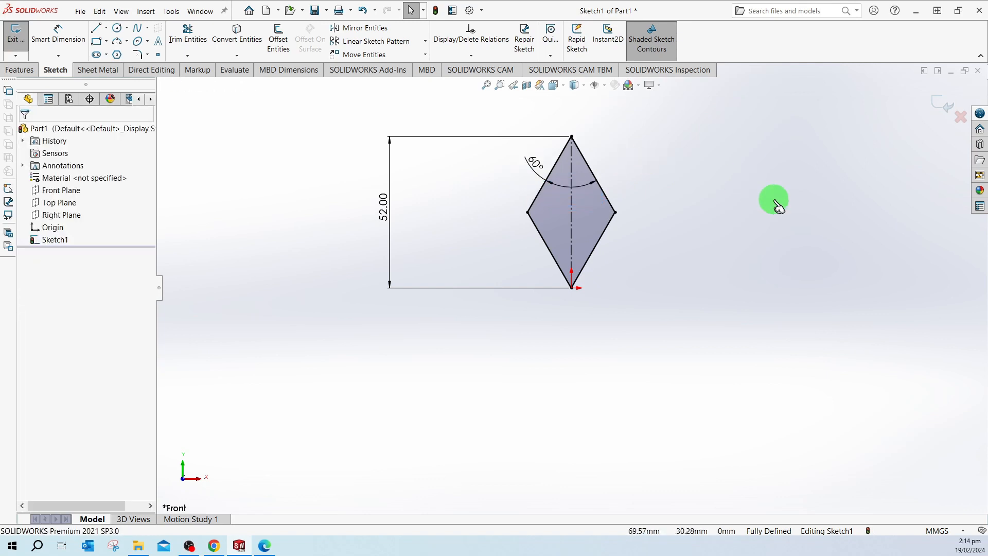
Sketch a circle with a radius of about 5.7 mm centered on the midpoint of the diamond's vertical centerline.
click(117, 29)
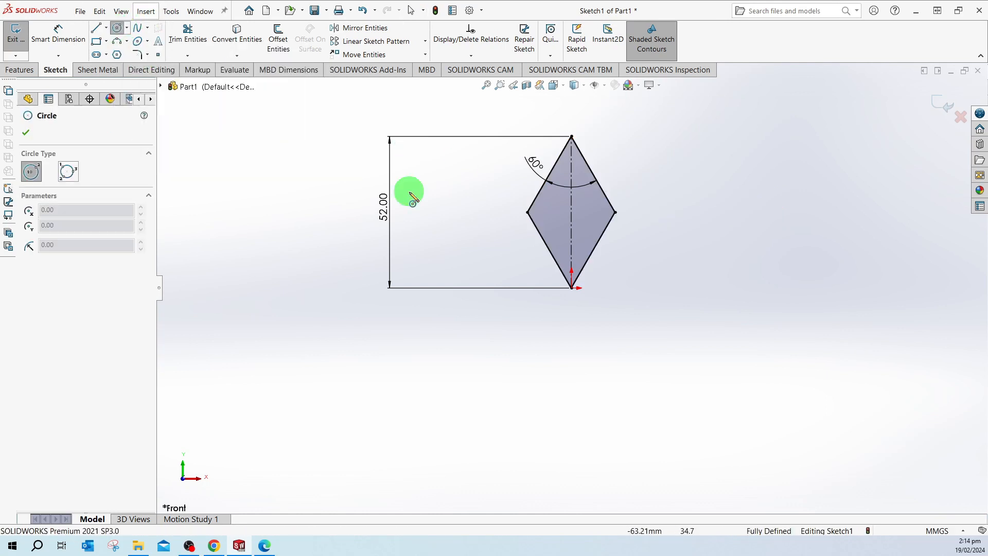
click(571, 213)
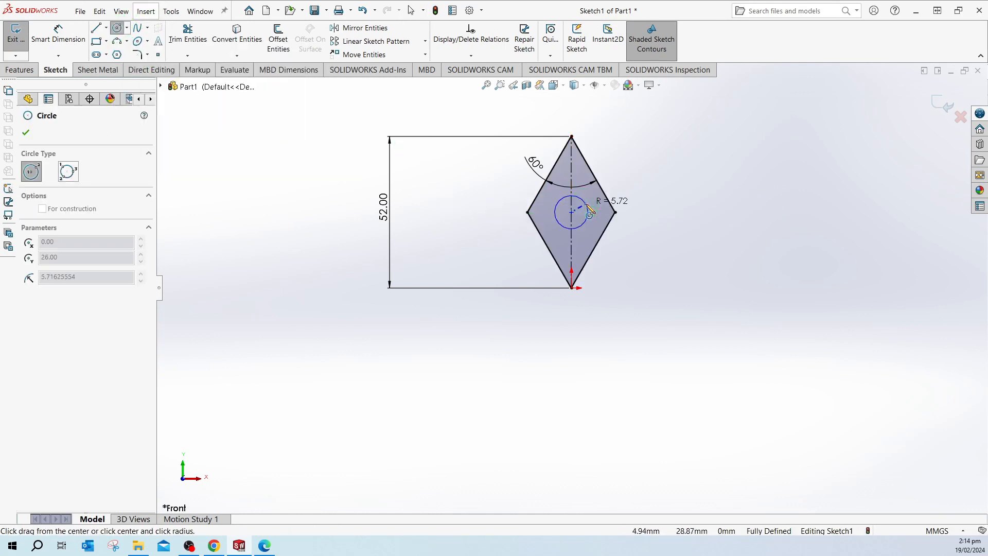
click(590, 211)
key(Escape)
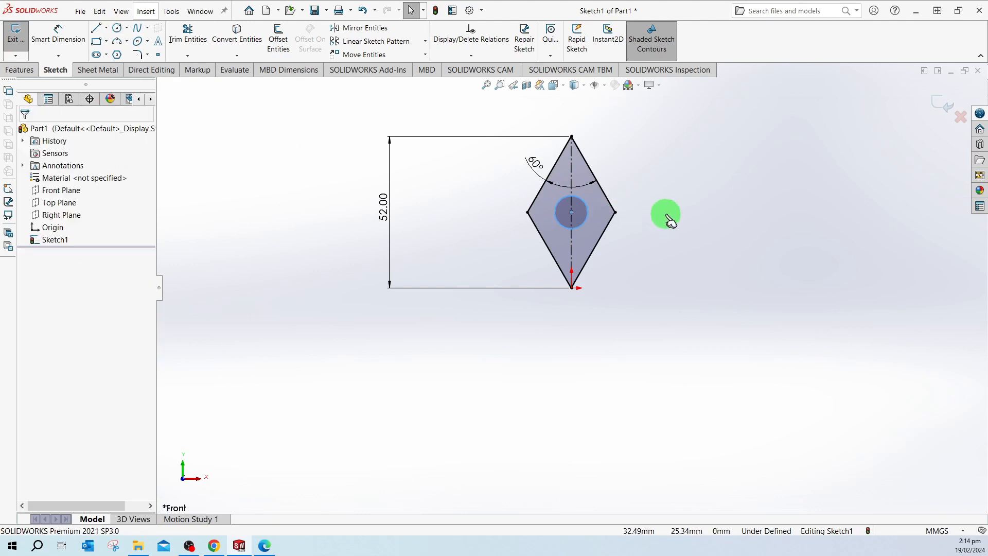
Check the hole size in the EXERCISE003.PDF drawing in the browser, and dimension the circle's diameter at 16 mm in SOLIDWORKS.
click(264, 545)
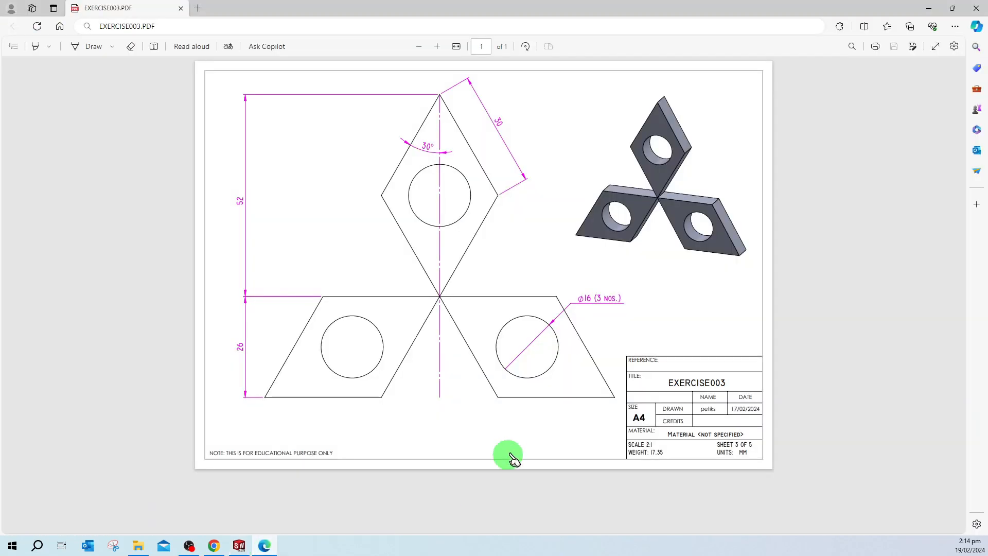
click(595, 307)
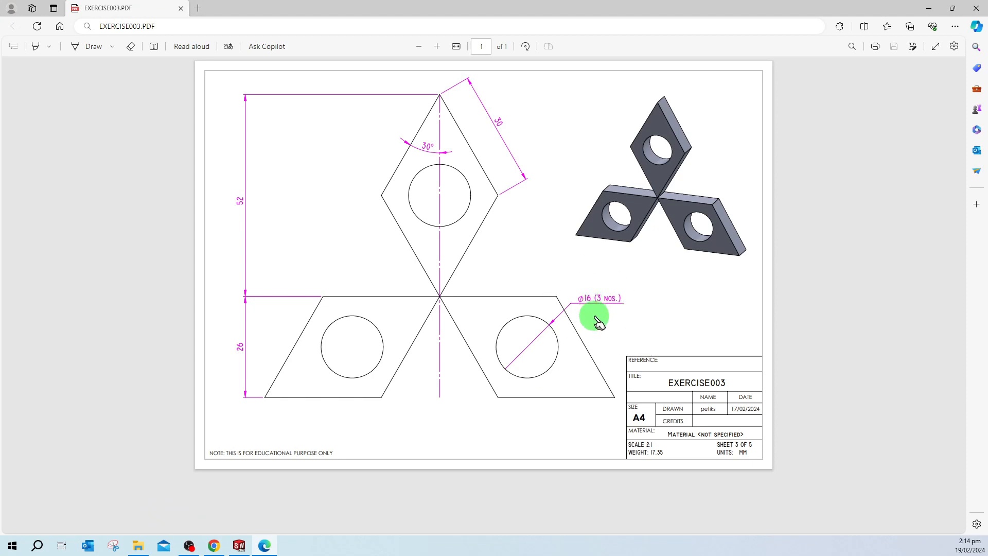
click(262, 545)
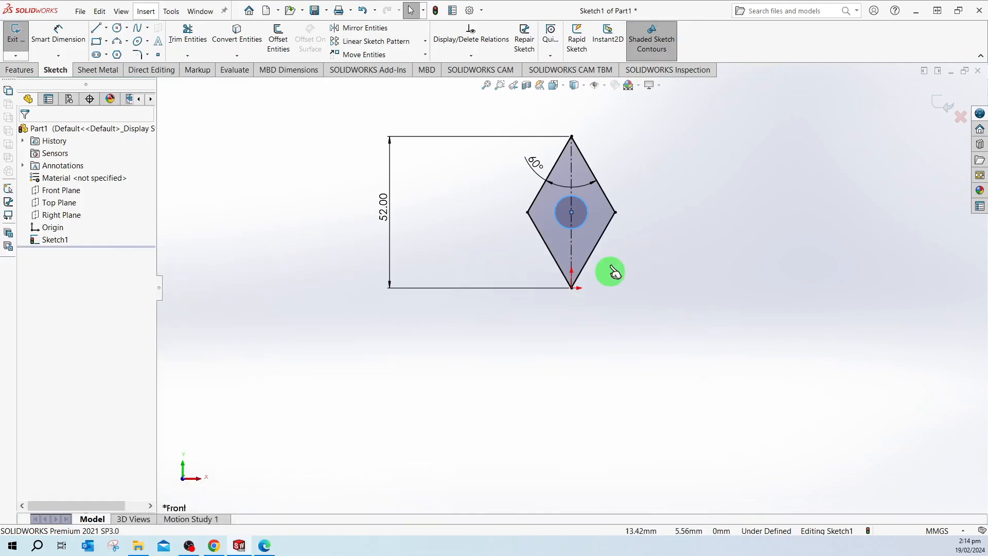
click(58, 33)
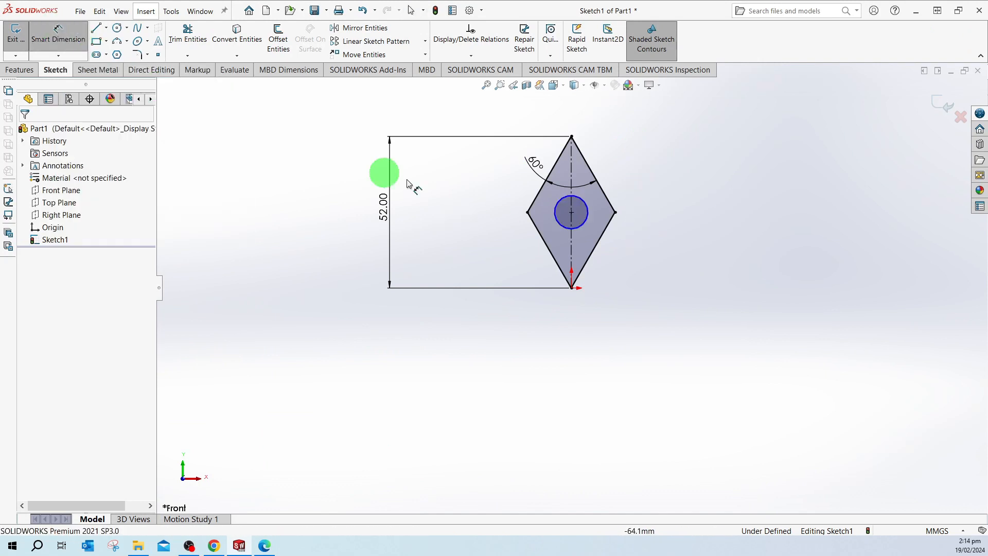
click(590, 215)
click(644, 185)
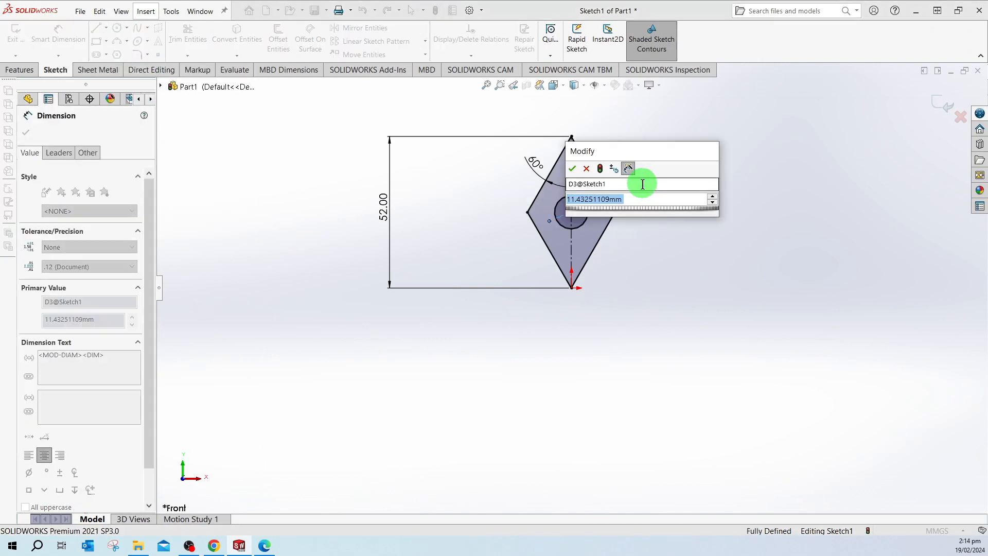
text(16)
key(Return)
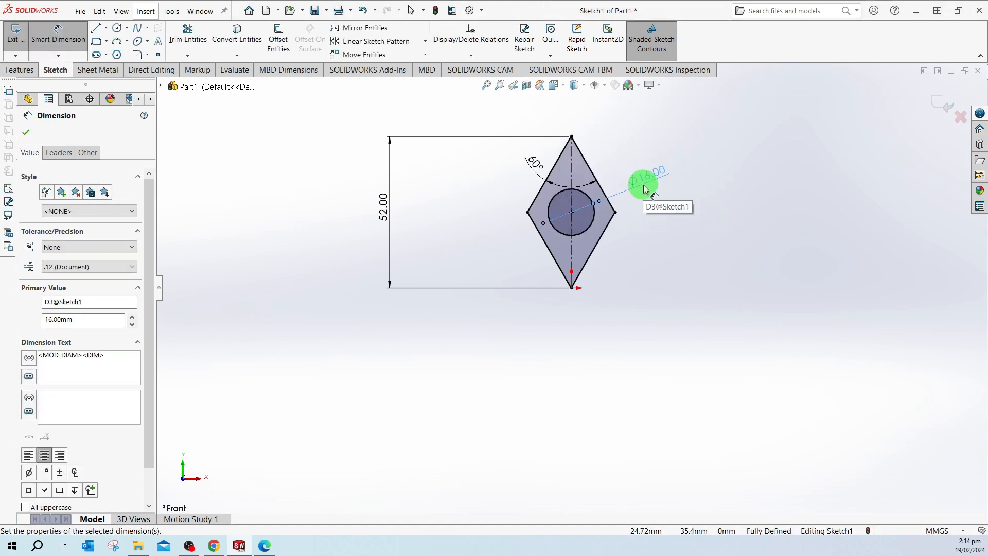
key(Escape)
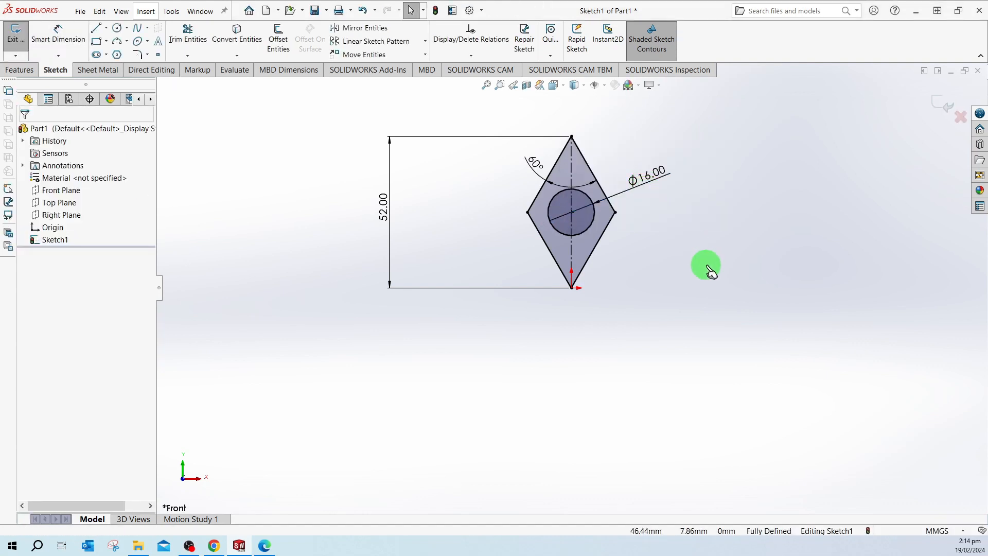
Replace the 60° angle dimension with a 30° dimension between the upper-left side and the vertical centerline, its text outside the diamond.
click(530, 162)
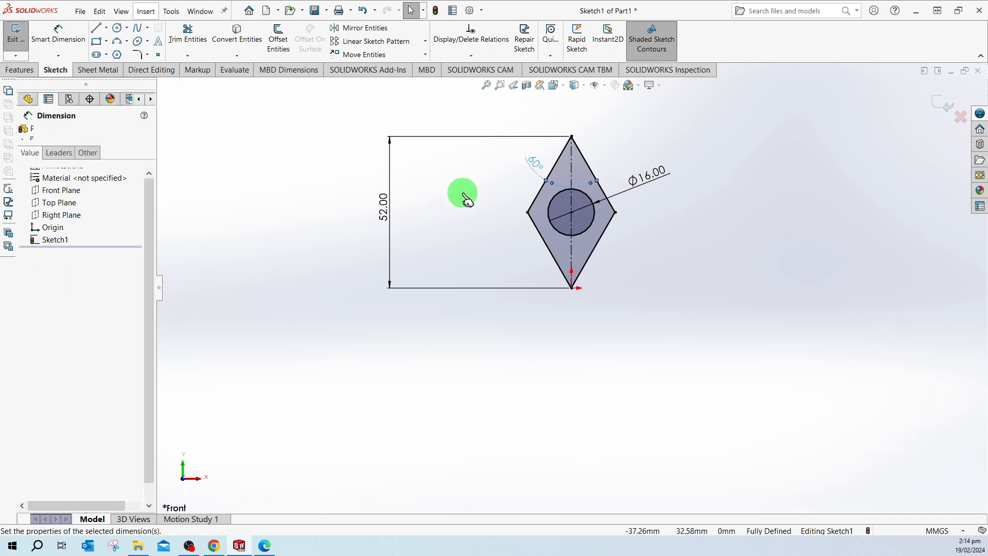
key(Delete)
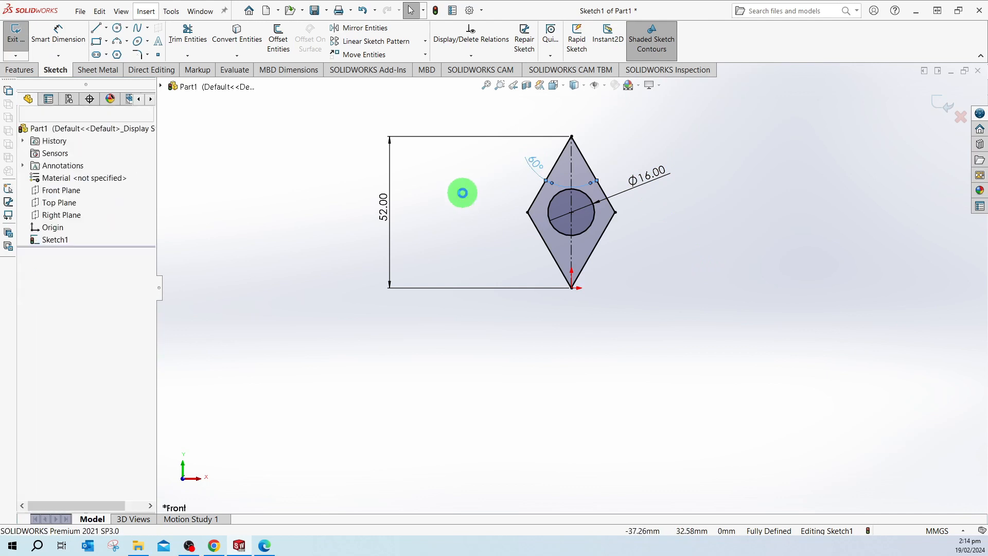
click(57, 38)
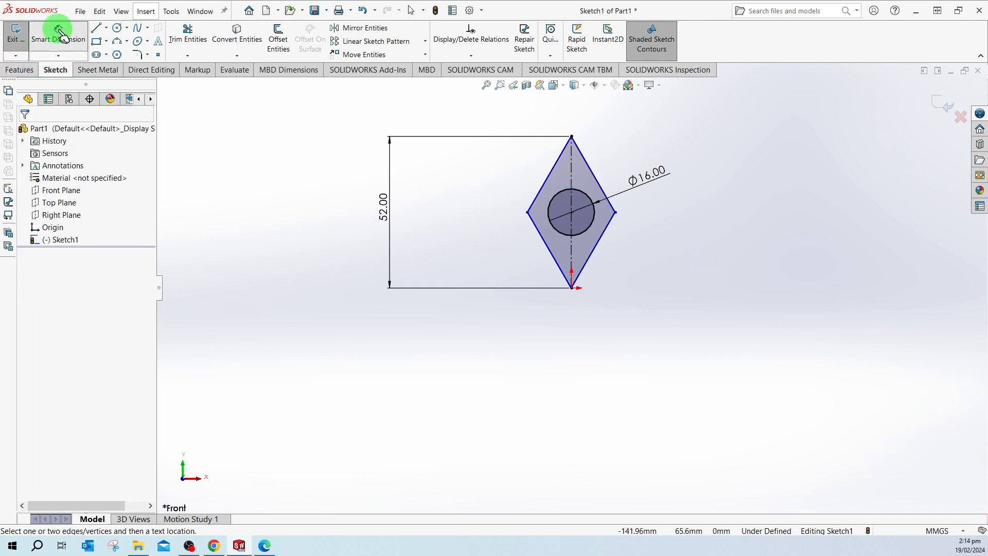
click(549, 175)
click(571, 174)
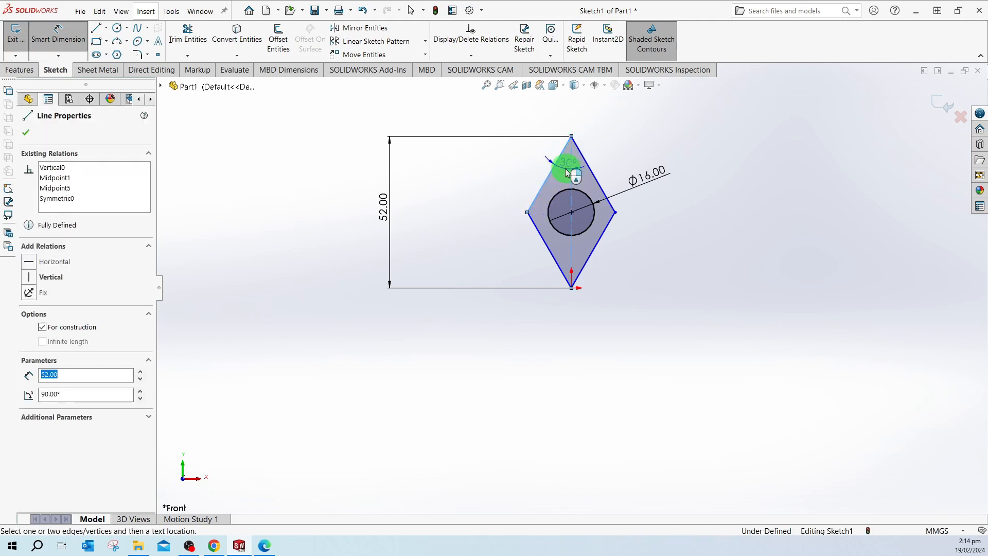
click(562, 180)
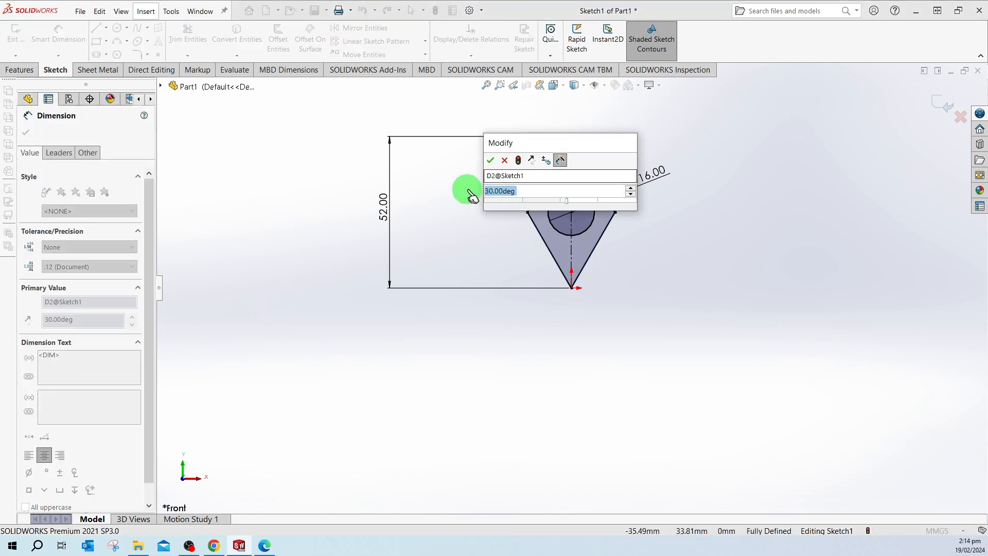
key(Return)
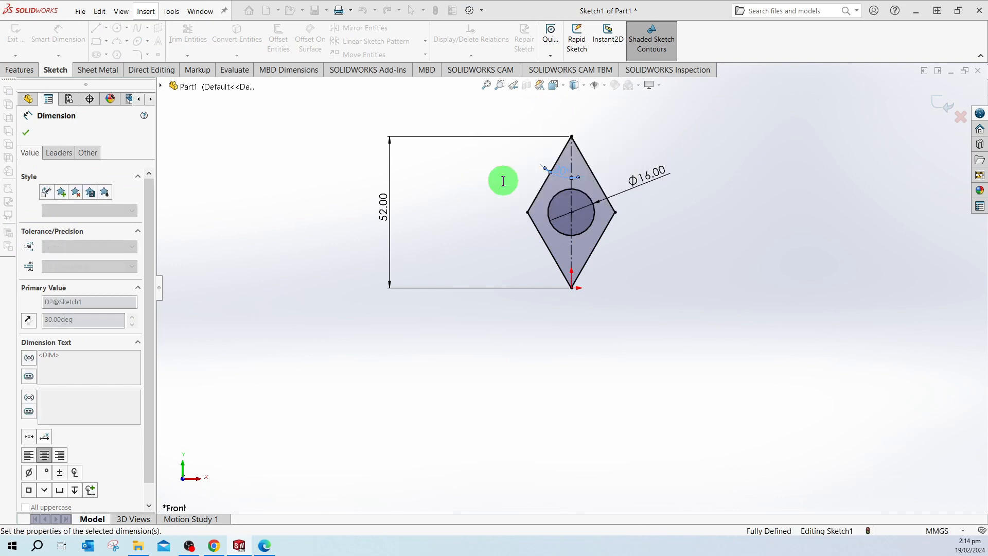
drag(558, 173, 532, 168)
click(533, 160)
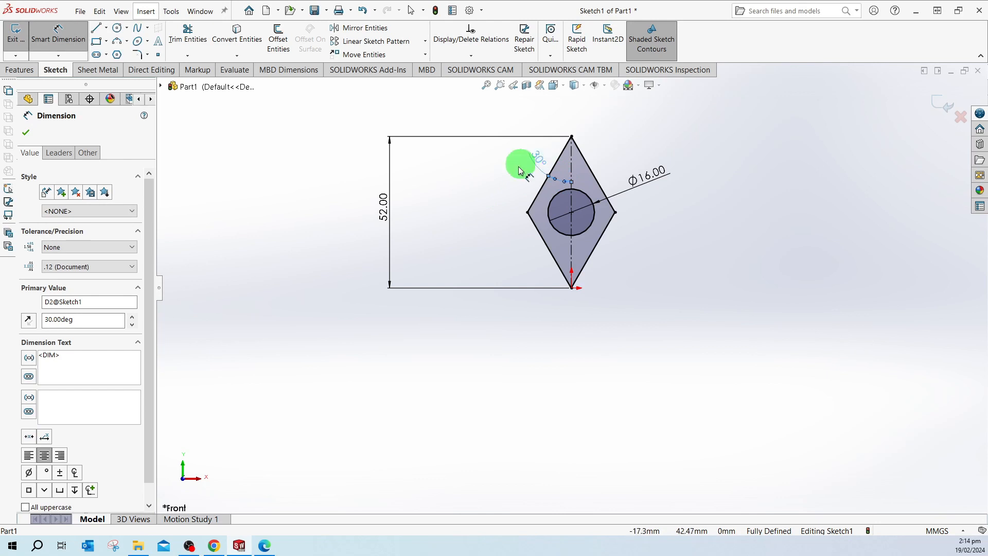
click(478, 199)
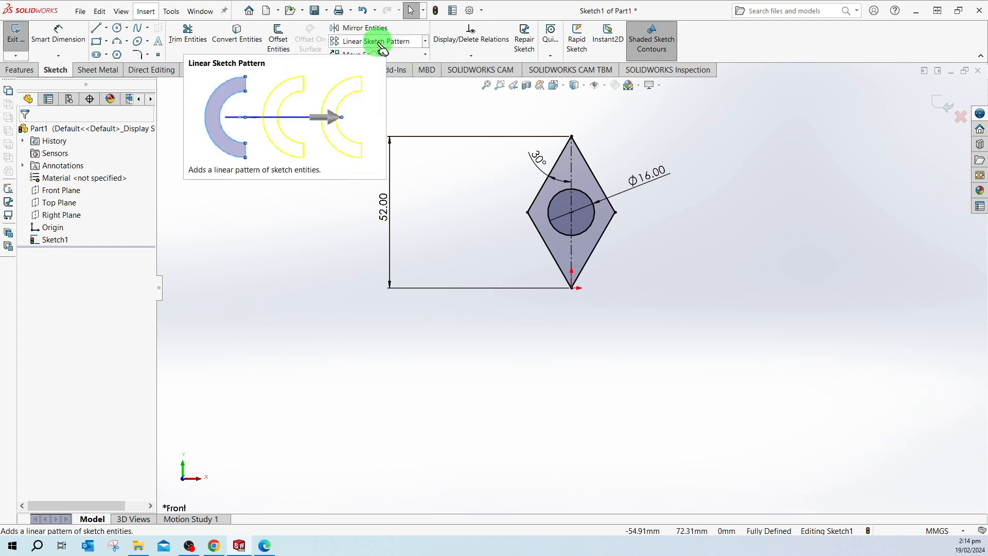
click(426, 41)
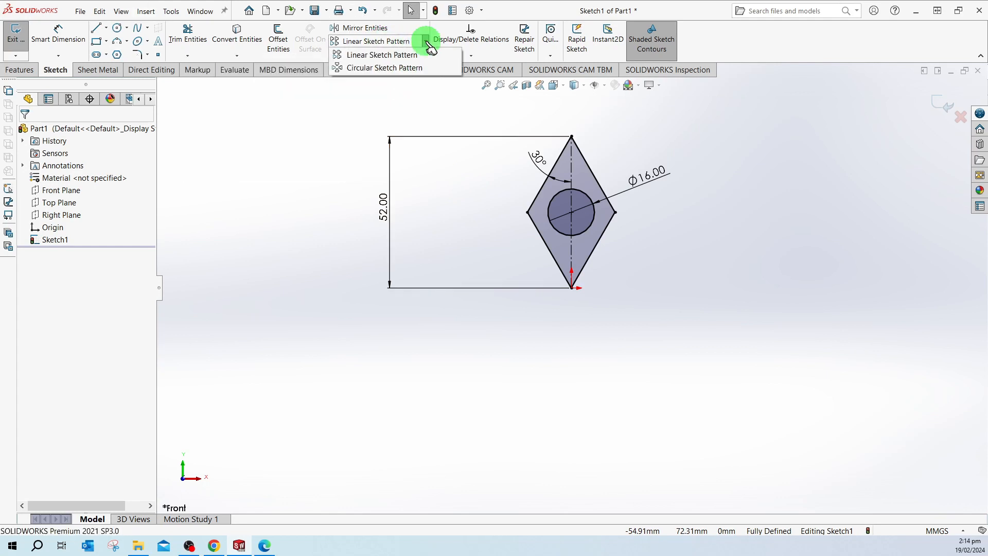
click(412, 70)
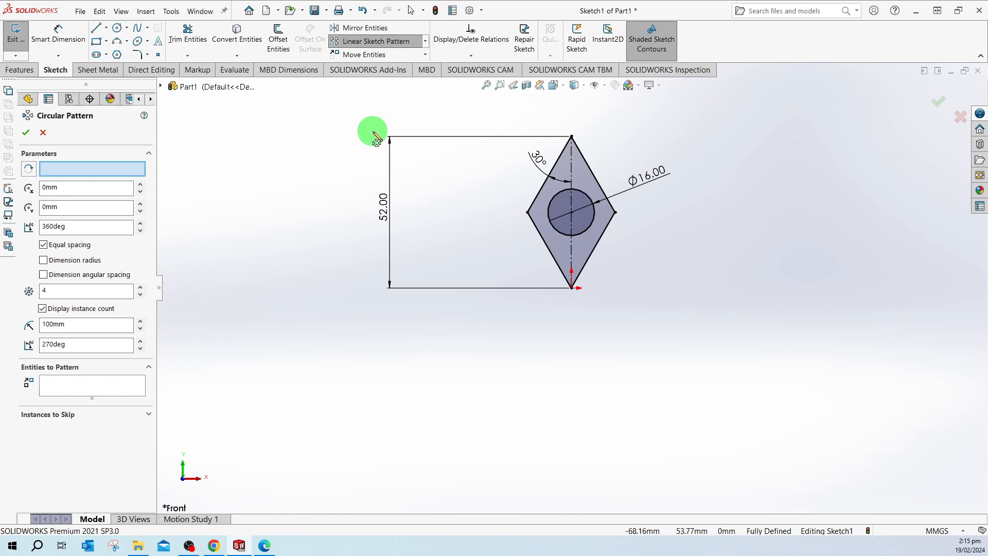
click(571, 288)
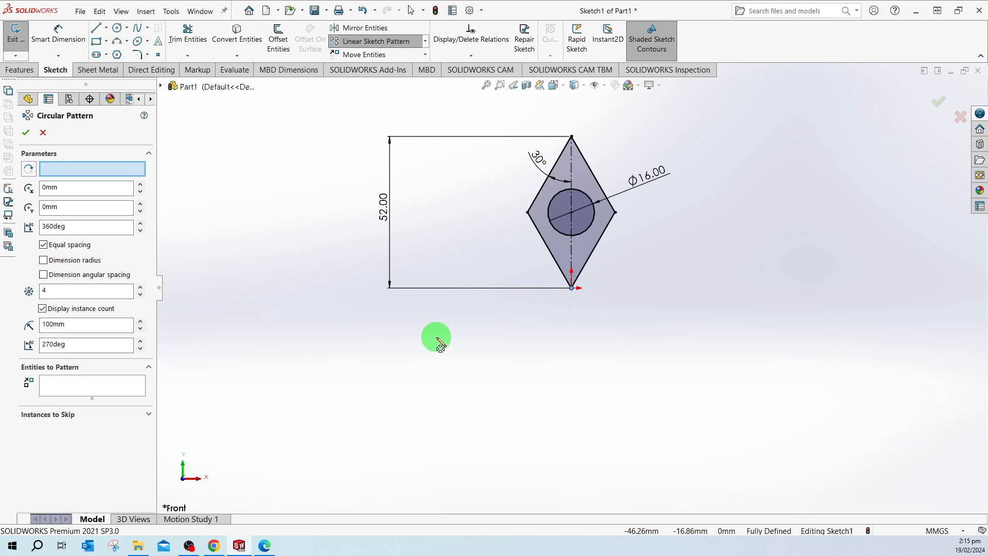
key(Escape)
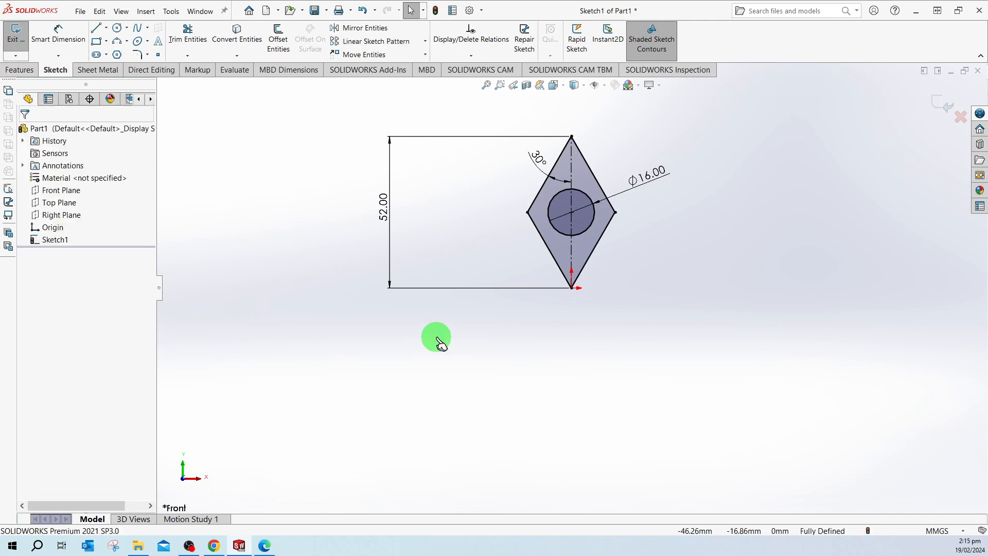
Sketch a construction circle with a radius of about 6.9 mm centered on the origin at the diamond's lower corner.
click(127, 28)
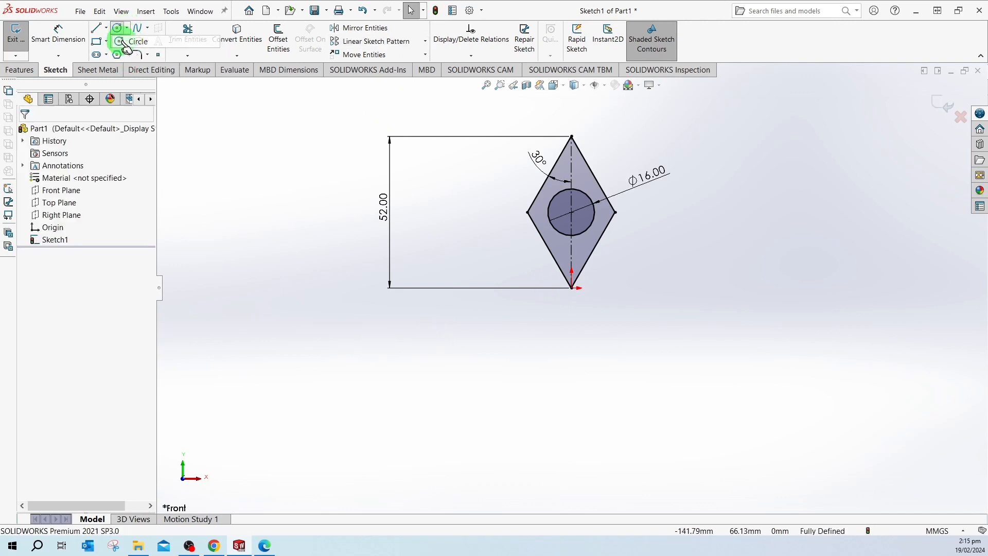
click(126, 44)
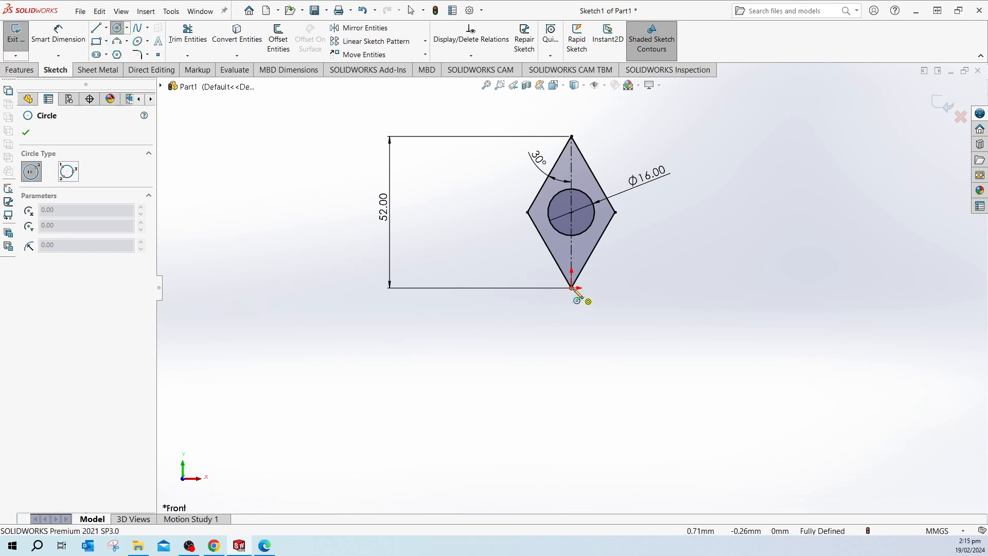
drag(571, 288, 591, 284)
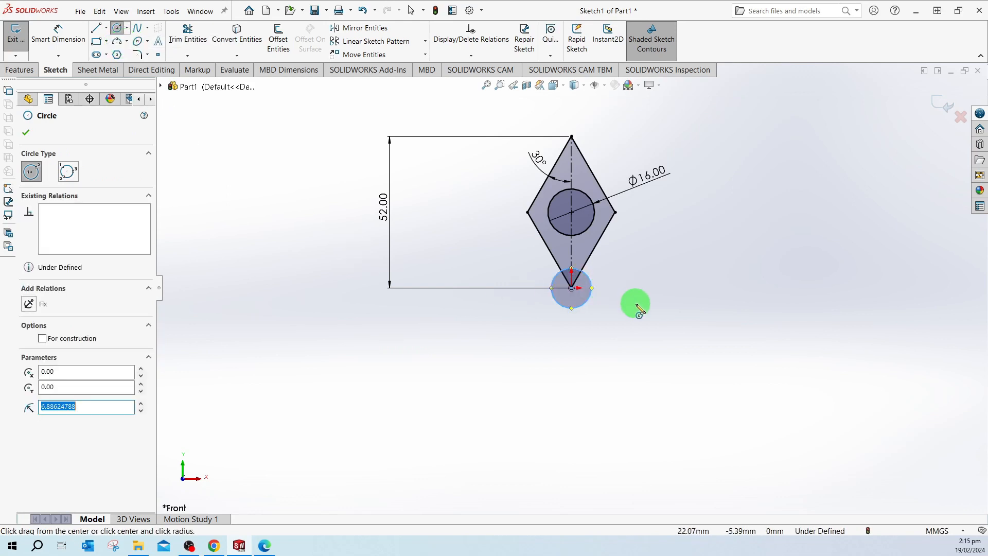
click(42, 338)
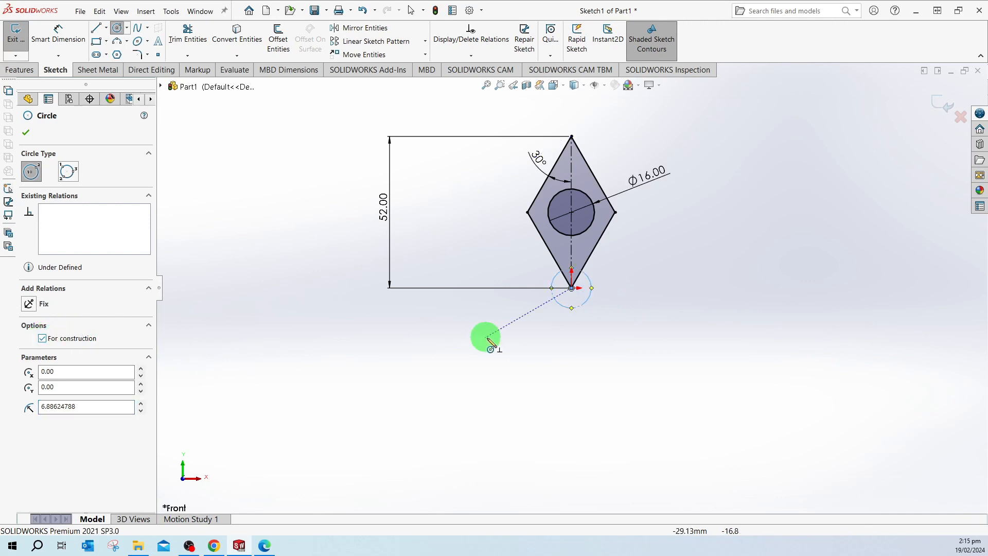
key(Escape)
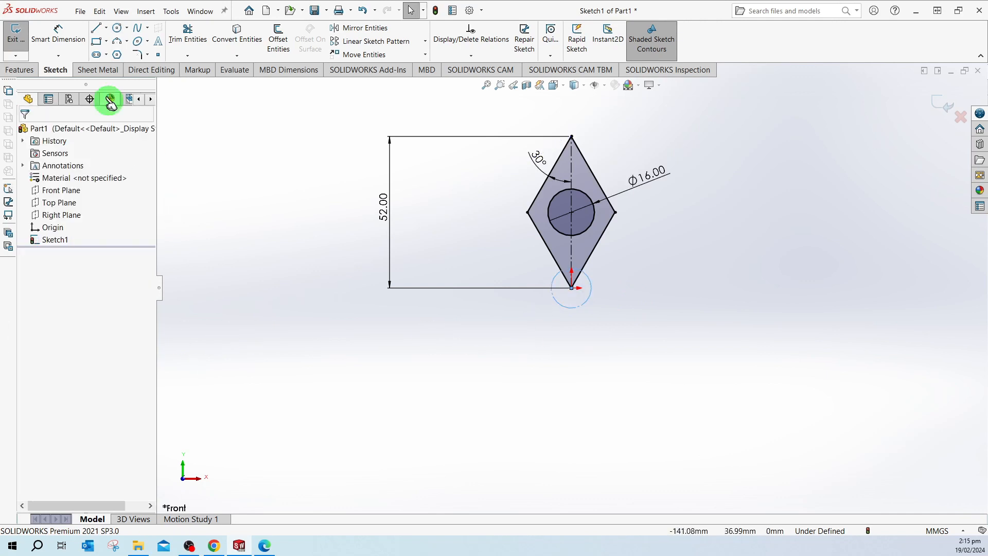
Dimension the diameter of the construction circle at the origin at 5 mm.
click(61, 32)
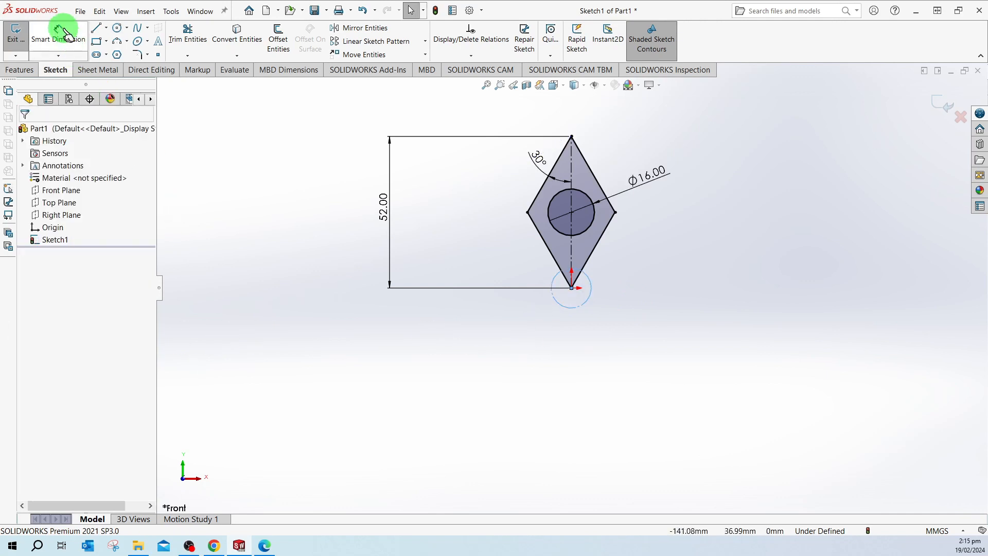
click(590, 296)
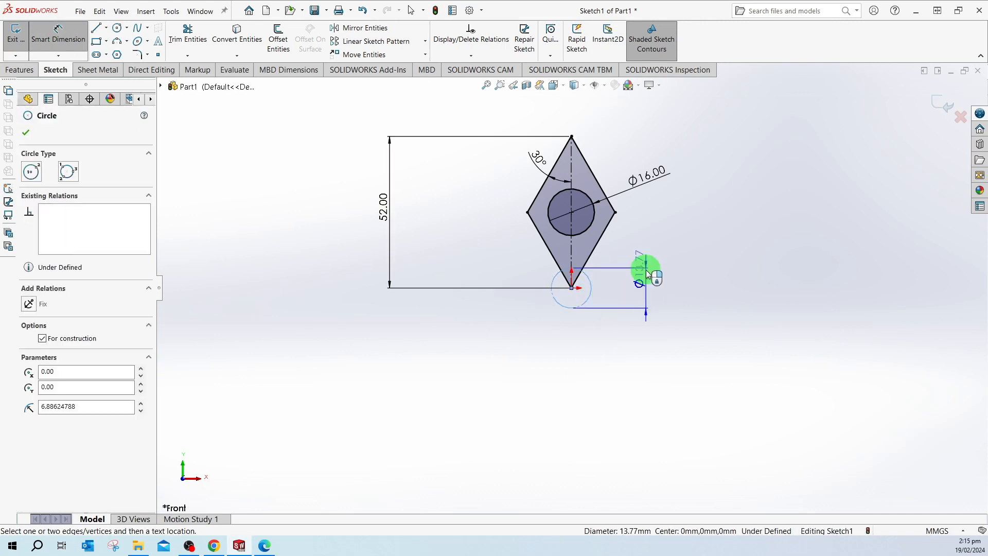
click(647, 266)
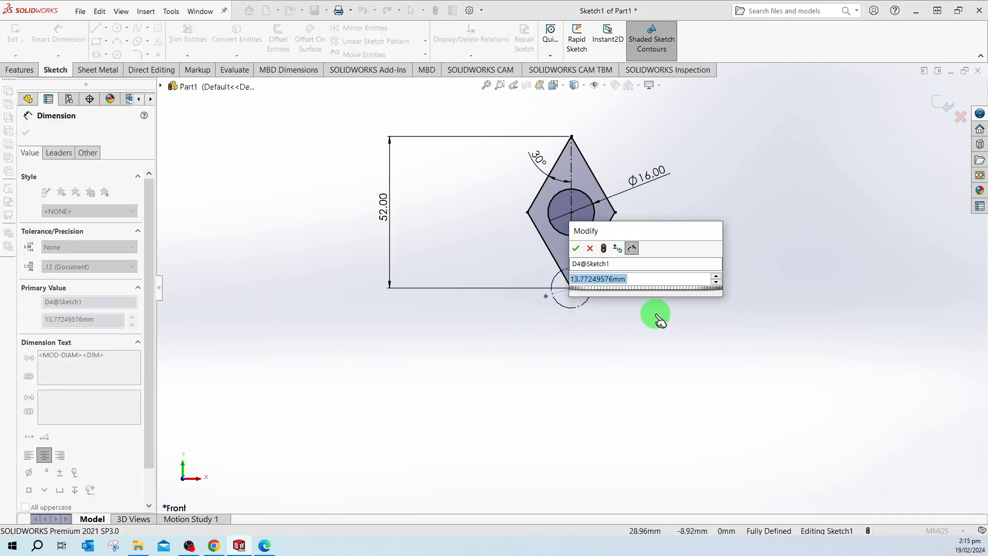
text(5)
key(Return)
key(Escape)
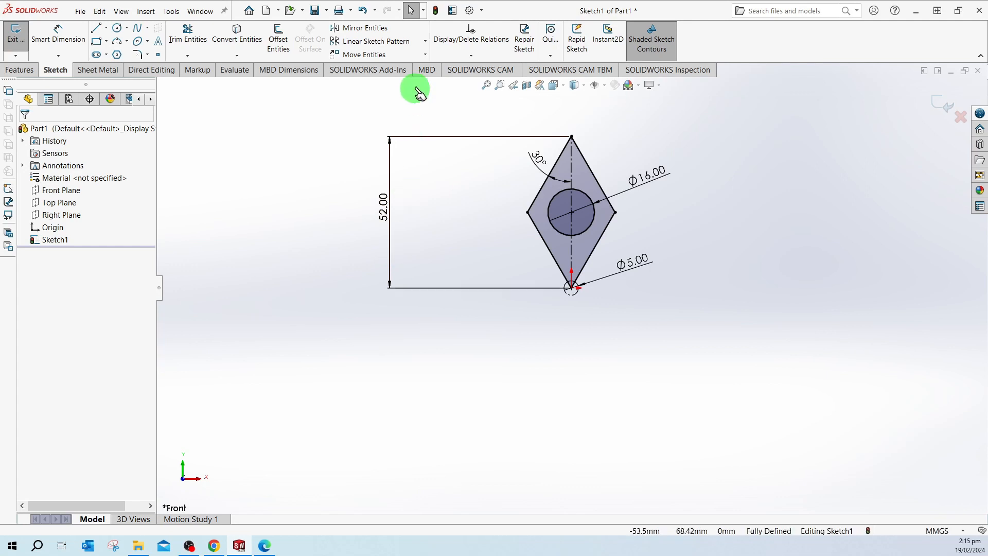
Set up a circular sketch pattern about the origin with the construction circle, the diamond's four sides and the 16 mm circle as entities.
click(425, 42)
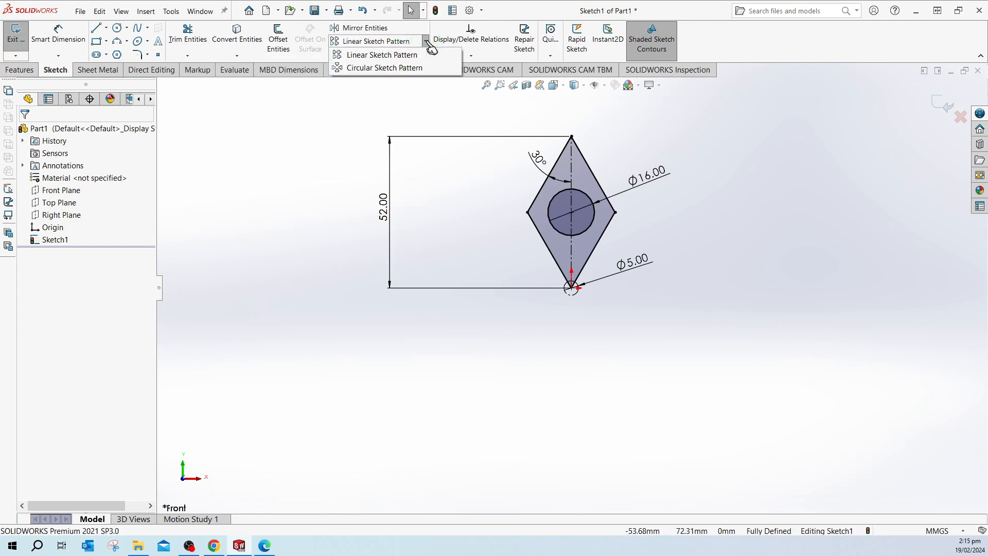
click(415, 71)
click(415, 69)
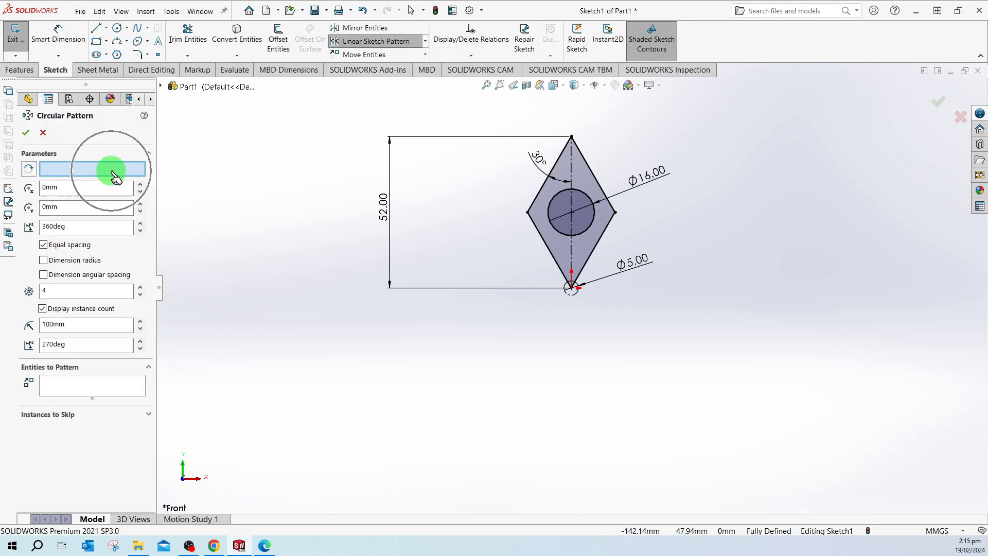
click(576, 293)
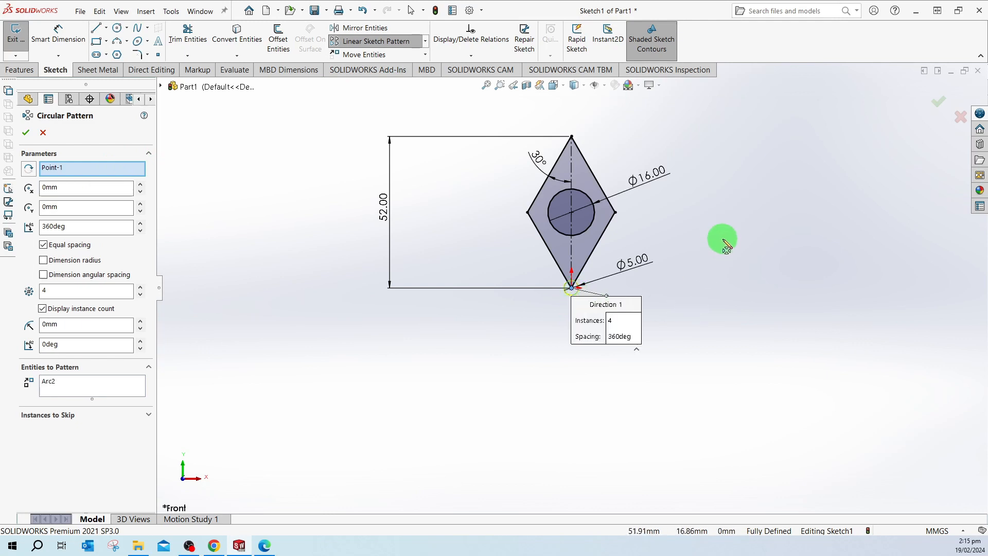
click(111, 390)
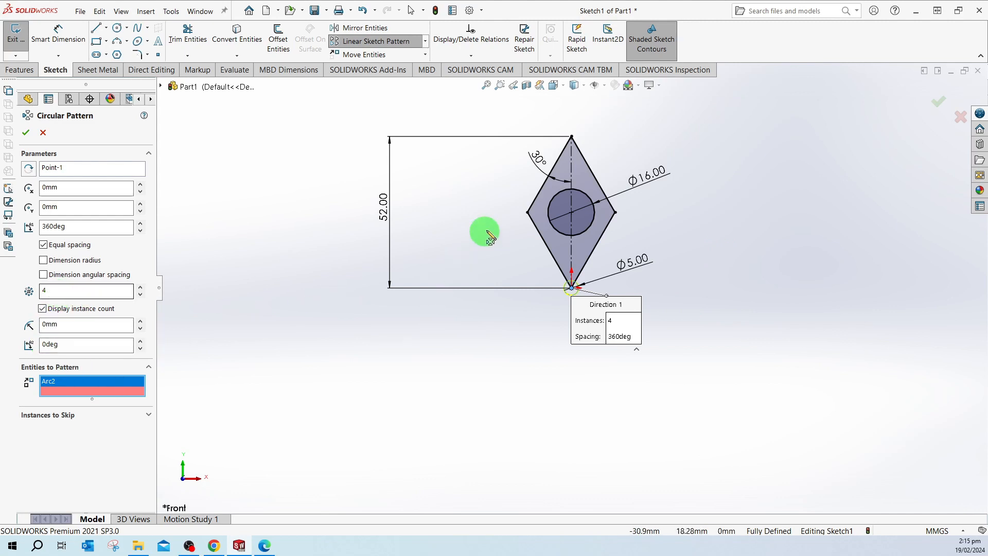
click(546, 186)
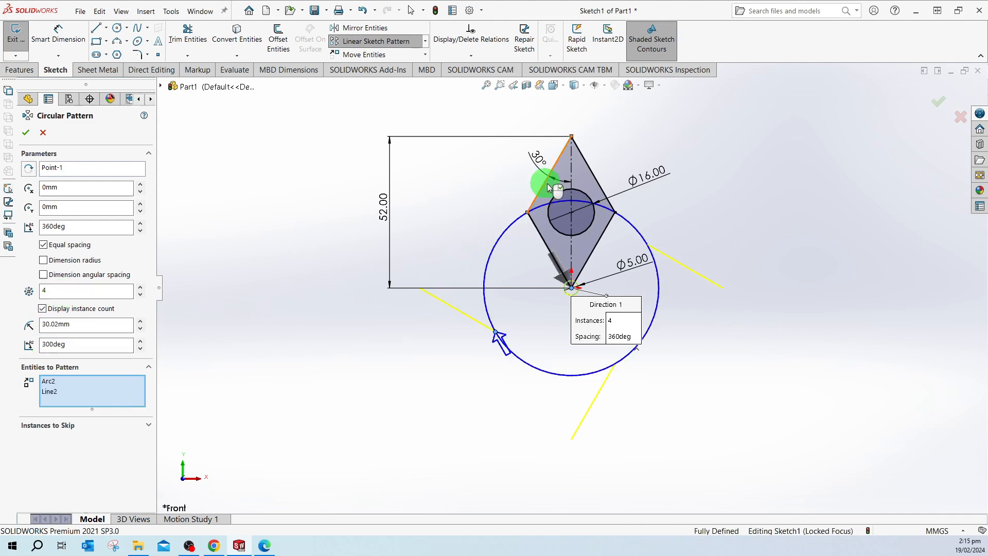
click(599, 184)
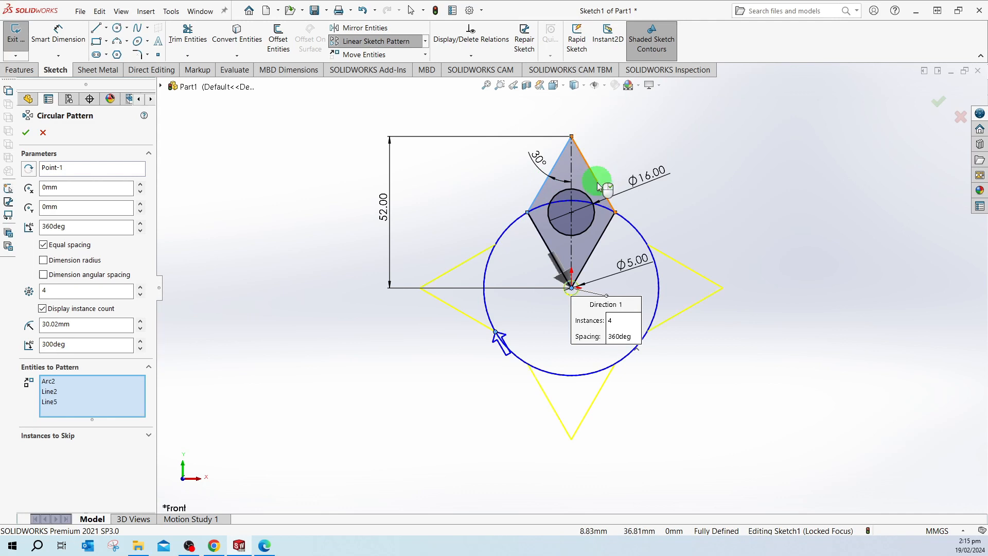
click(603, 237)
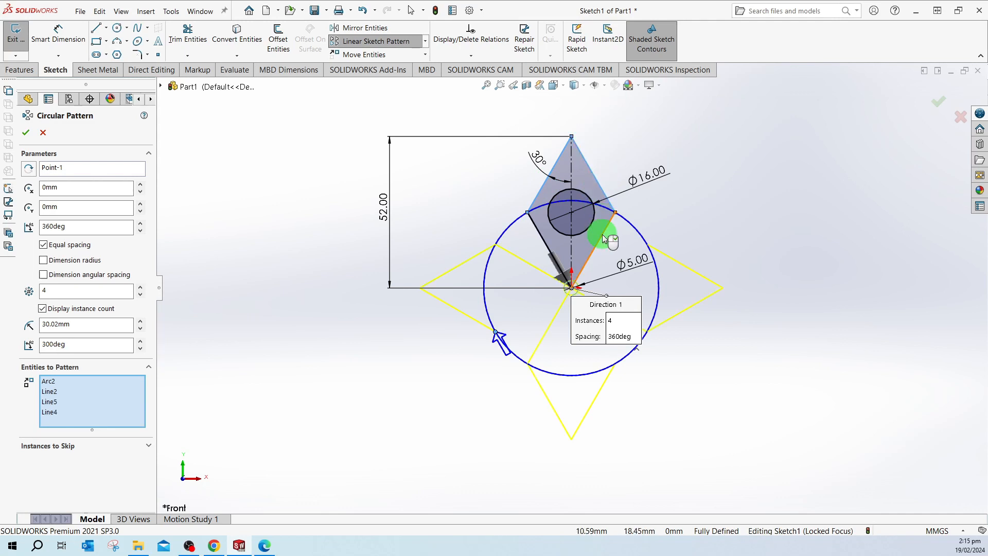
click(548, 250)
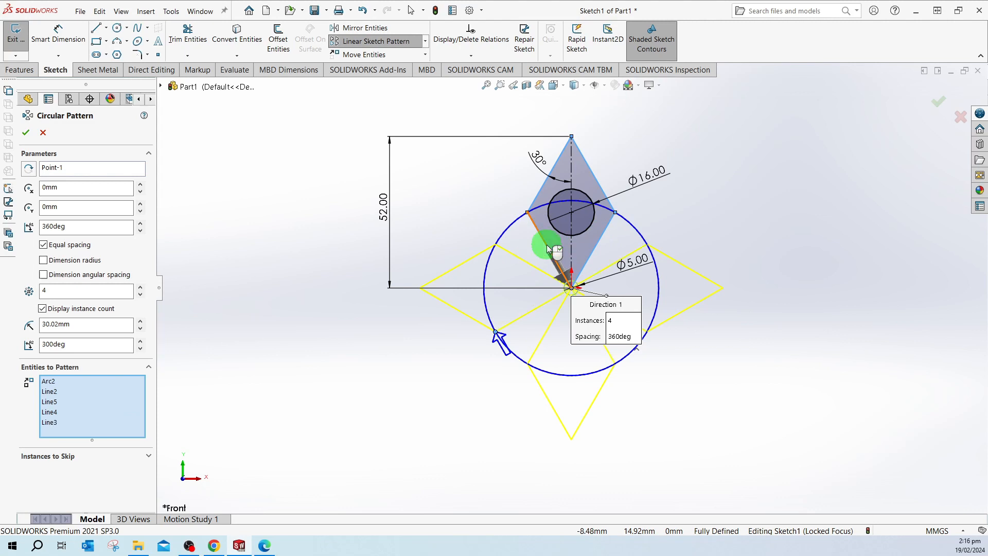
click(588, 229)
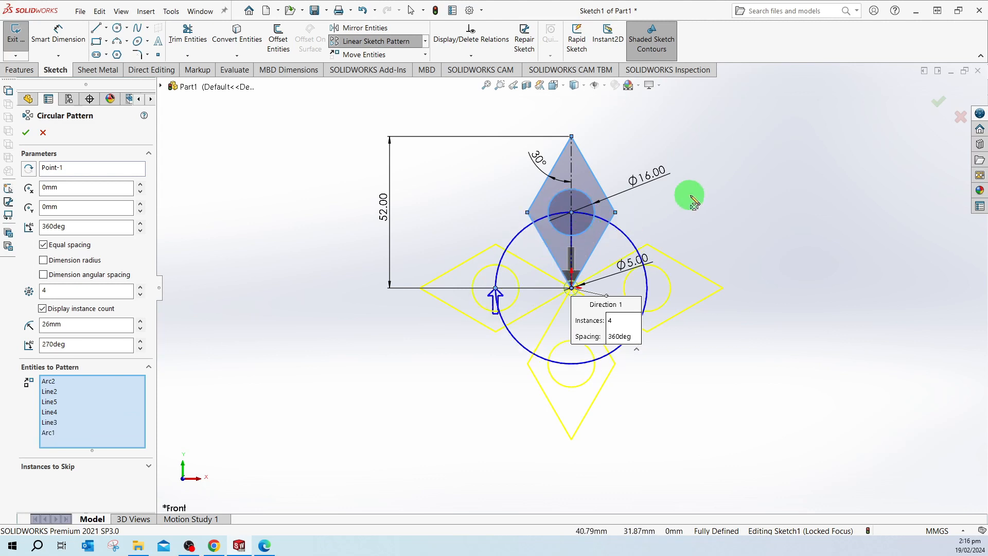
Set the circular sketch pattern to 3 instances and apply it.
click(621, 322)
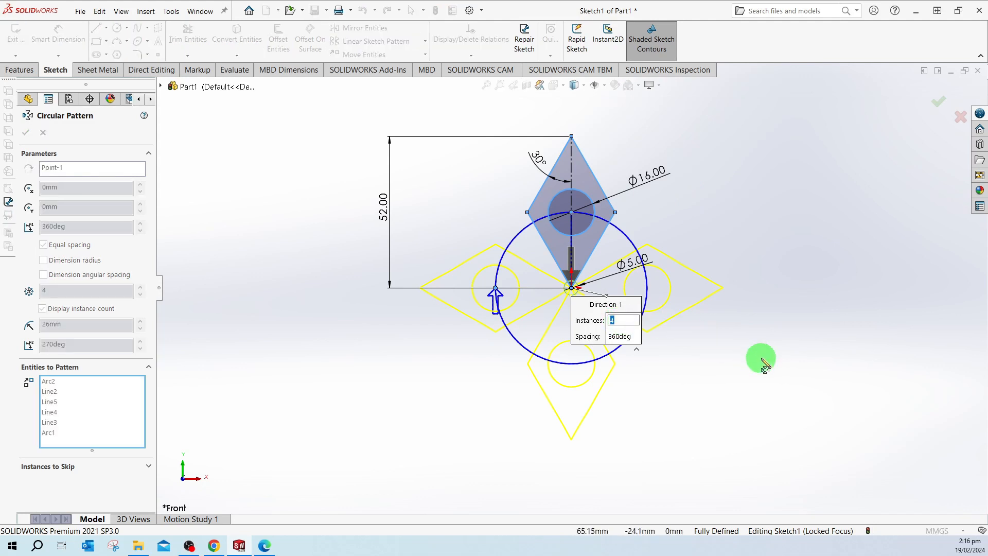
text(3)
click(759, 362)
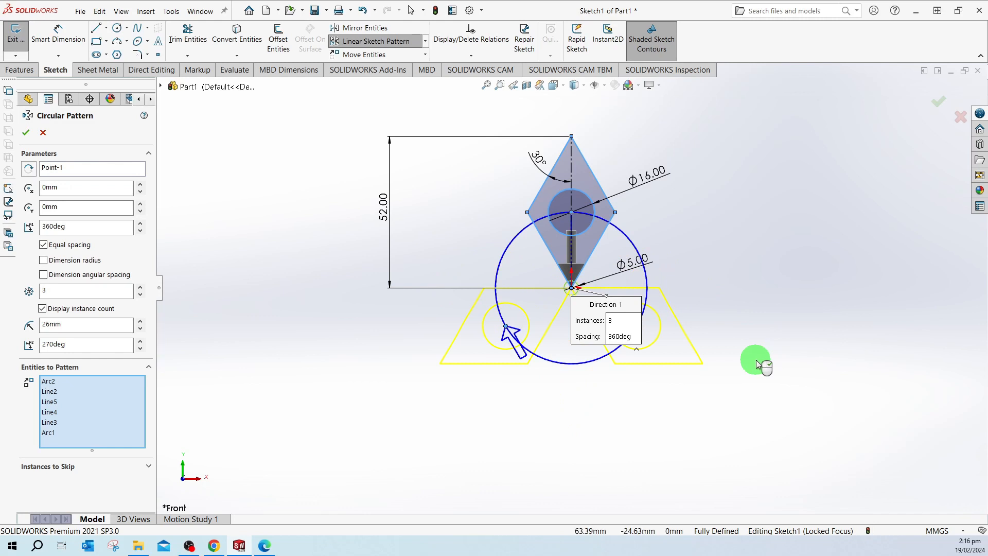
click(26, 133)
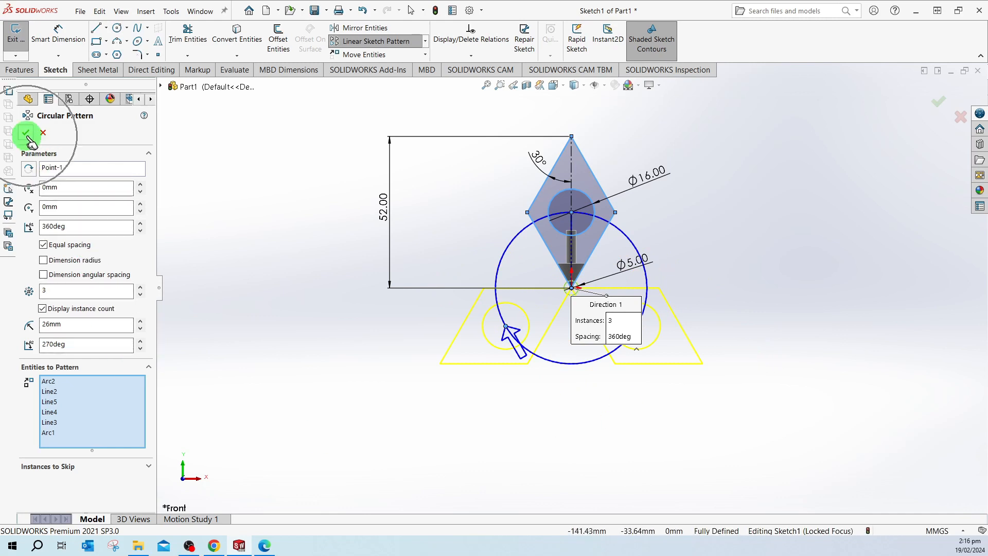
click(26, 133)
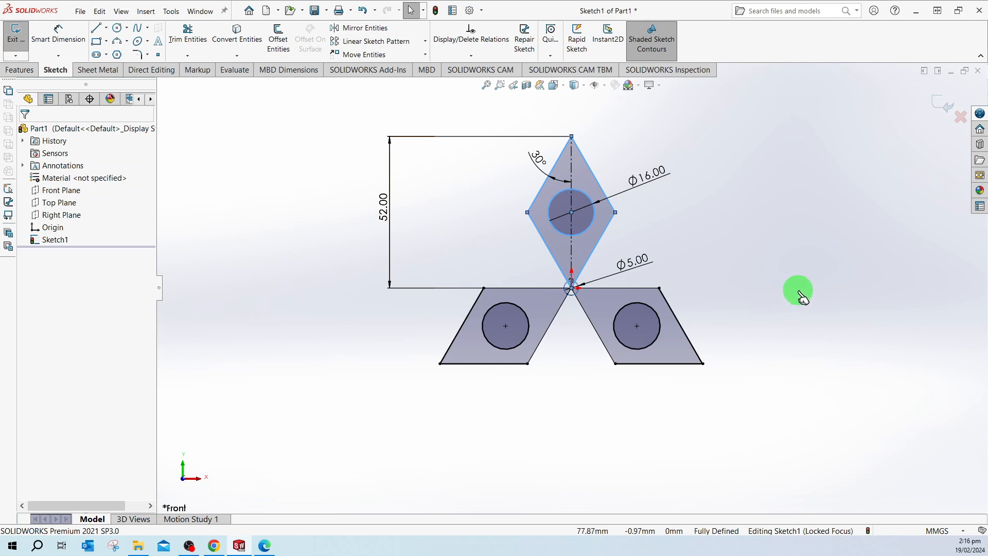
click(801, 298)
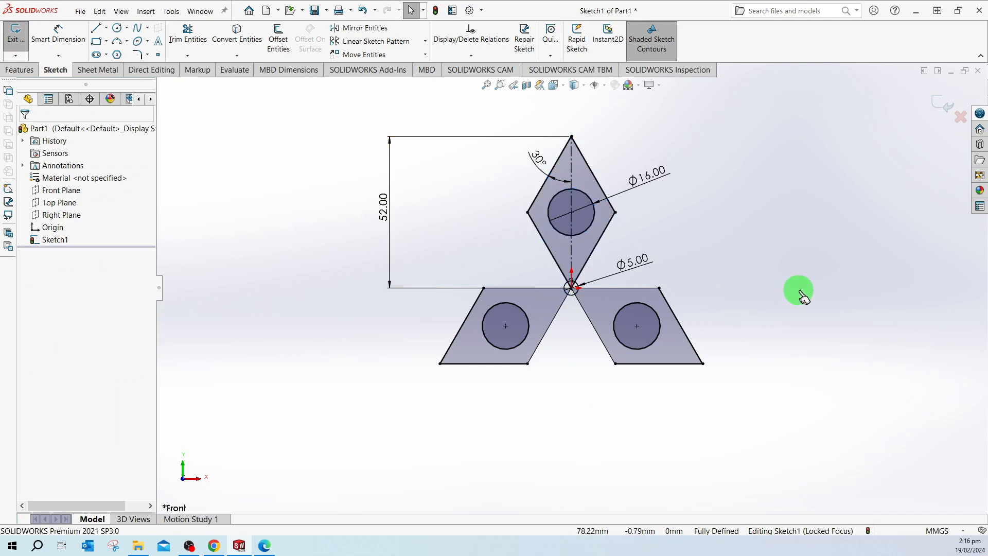
Finish the sketch and extrude the three diamond regions around their holes 10 mm with a Blind end condition.
click(941, 103)
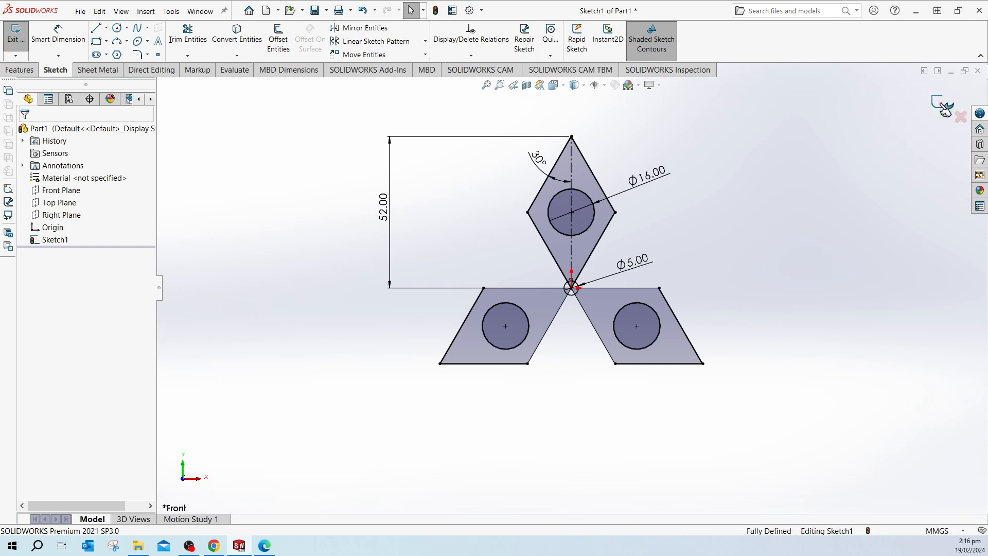
click(942, 104)
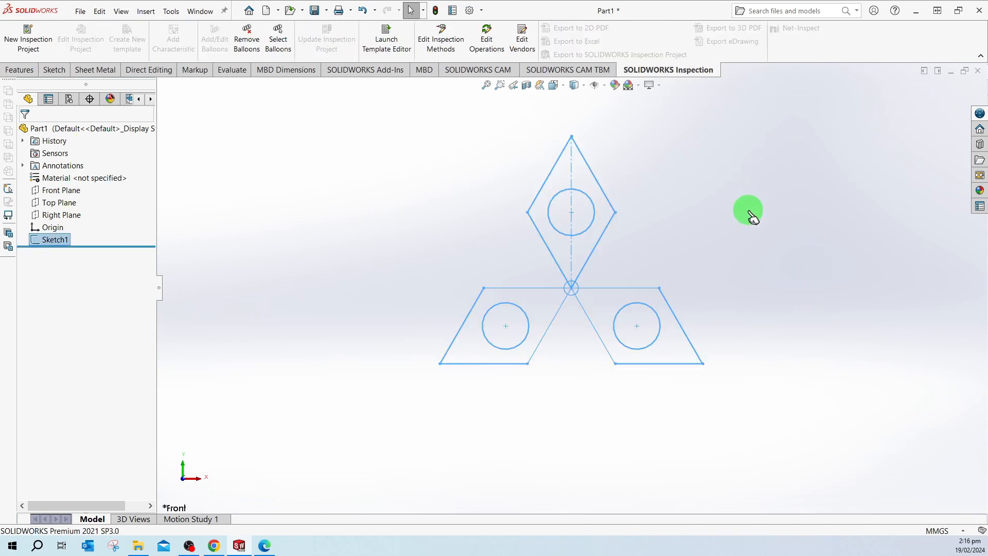
click(21, 71)
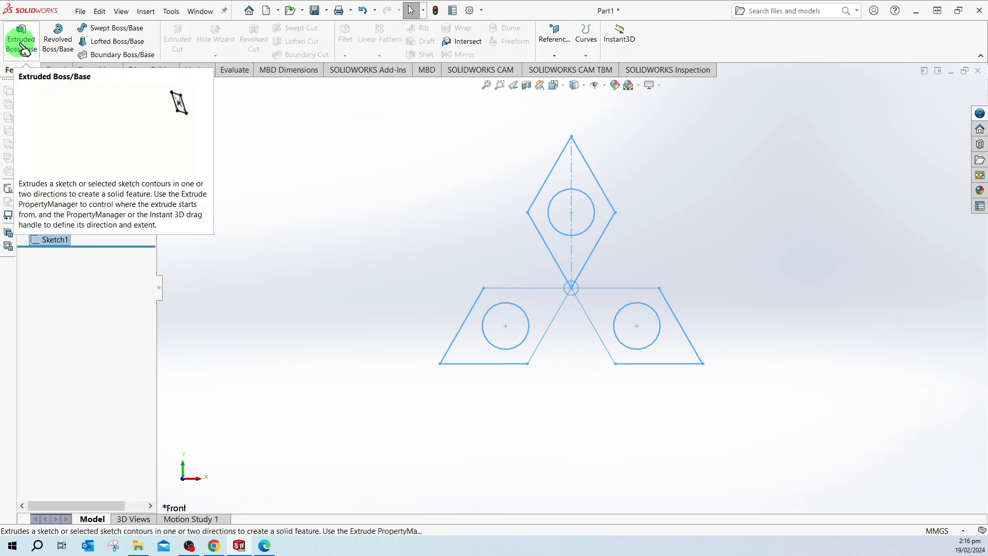
click(21, 49)
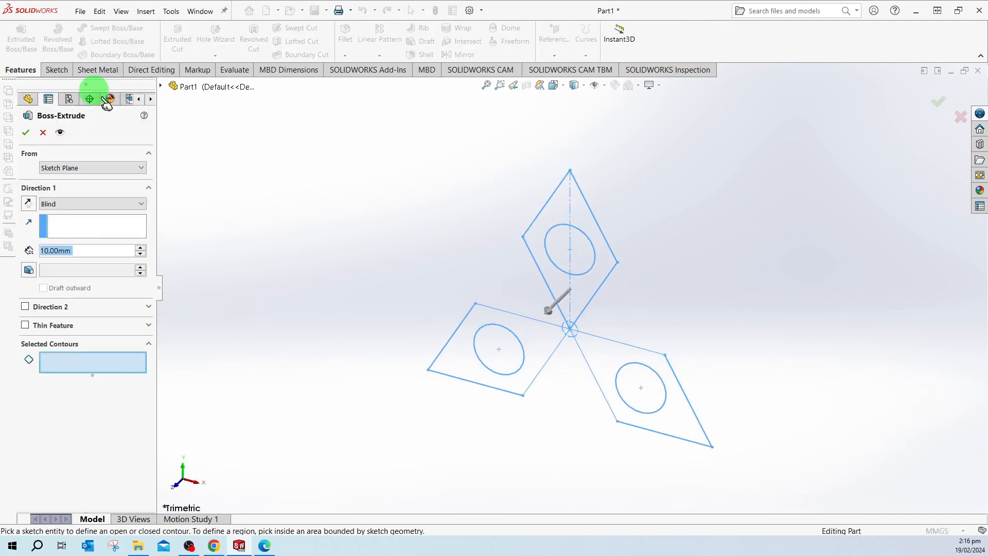
click(467, 359)
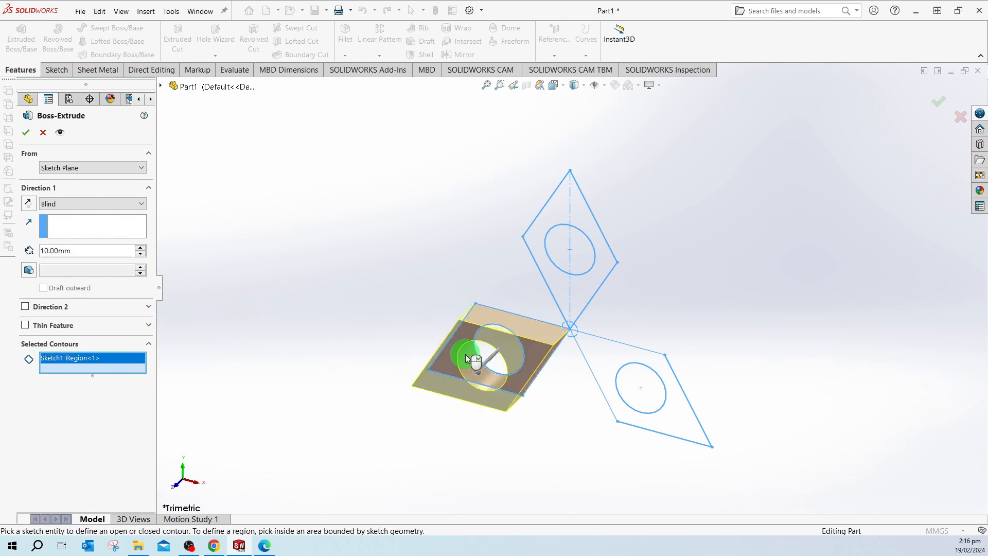
click(557, 204)
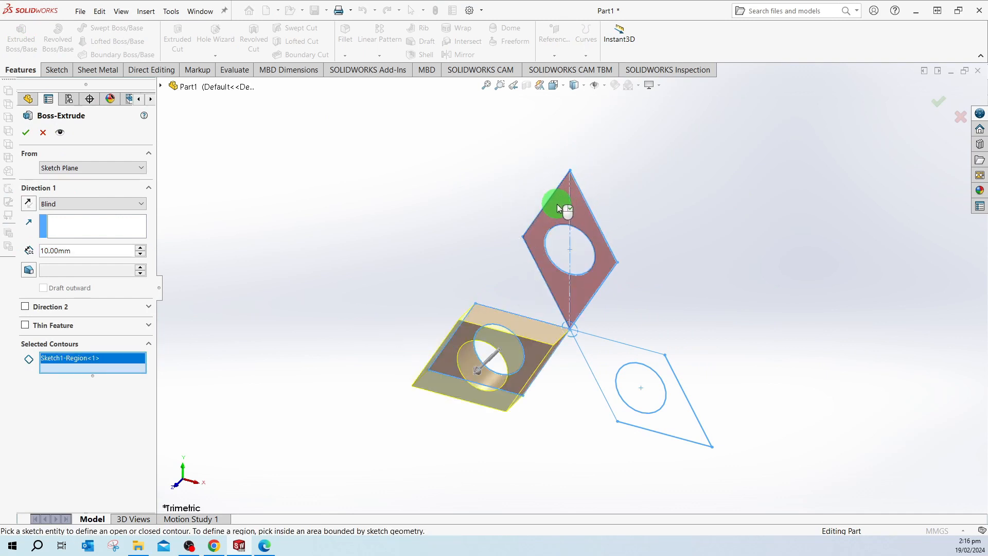
click(661, 373)
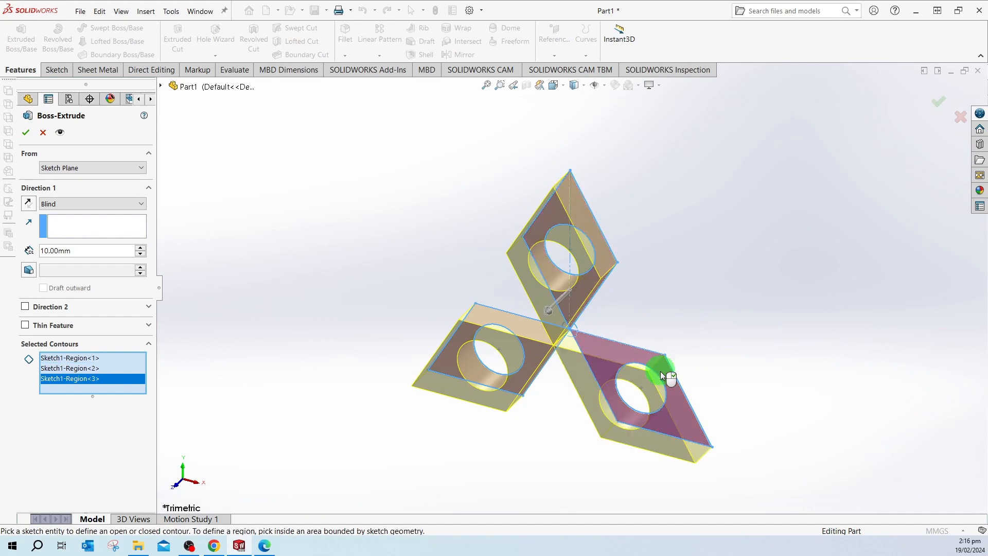
click(25, 134)
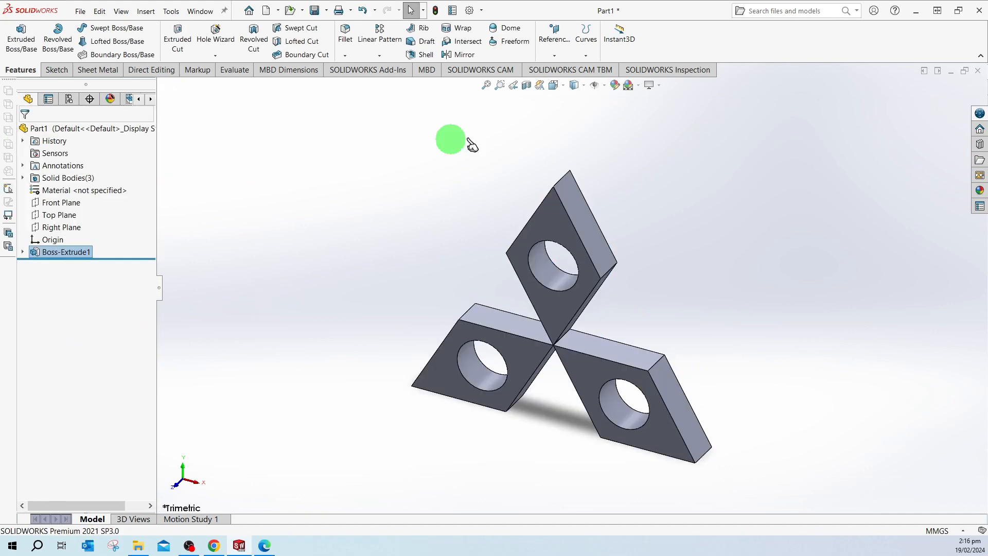
Show the extruded part in the Dimetric view.
click(564, 91)
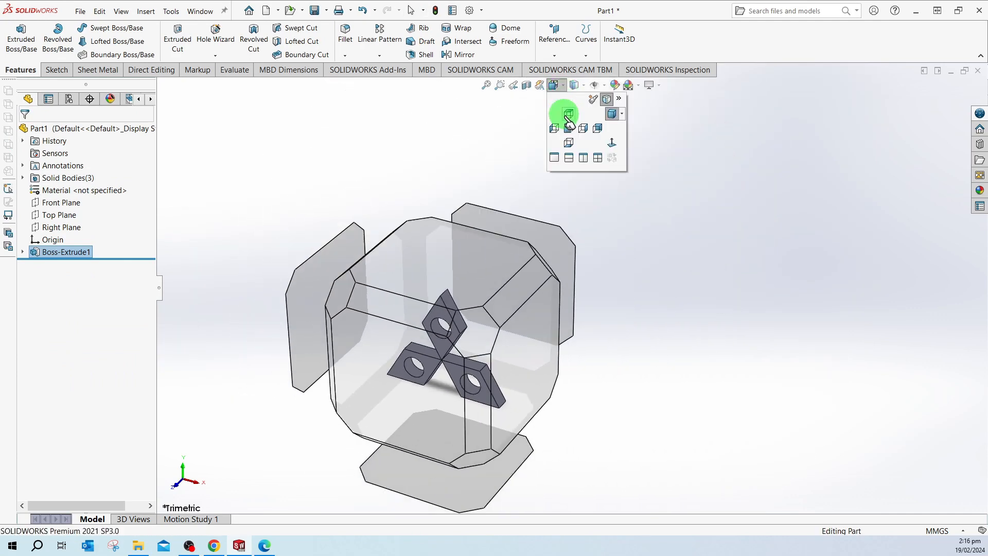
click(622, 115)
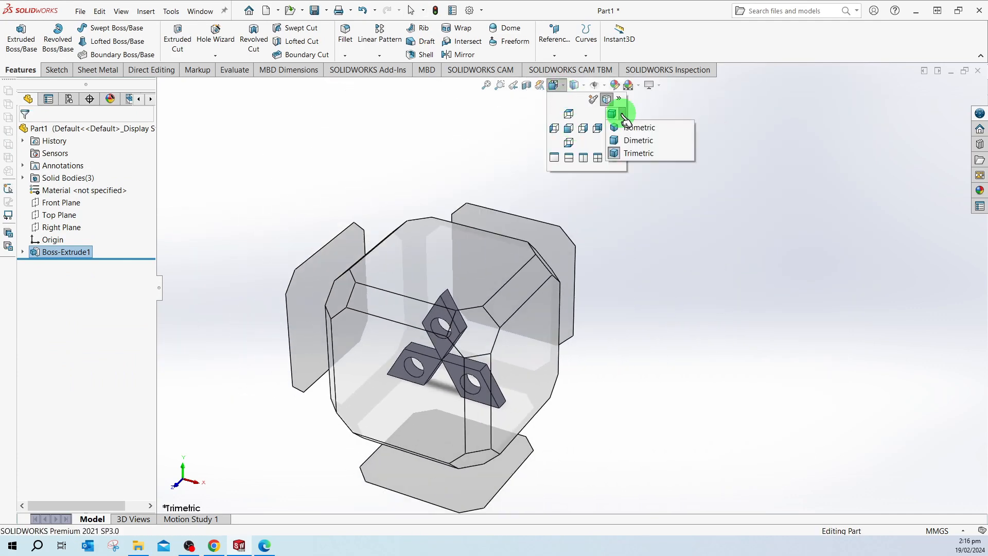
click(633, 140)
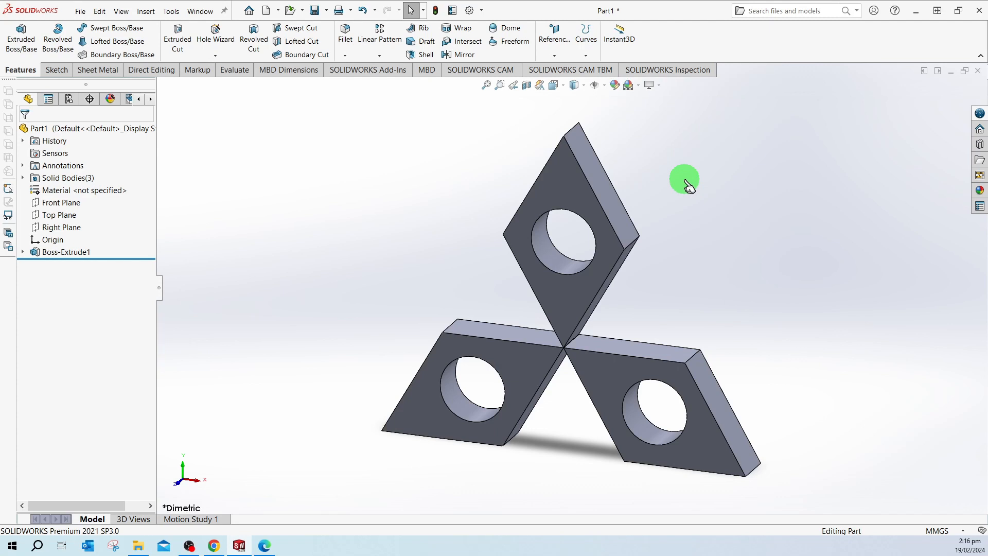
View the part normal to the upper diamond's front face and clear the face selection.
click(561, 193)
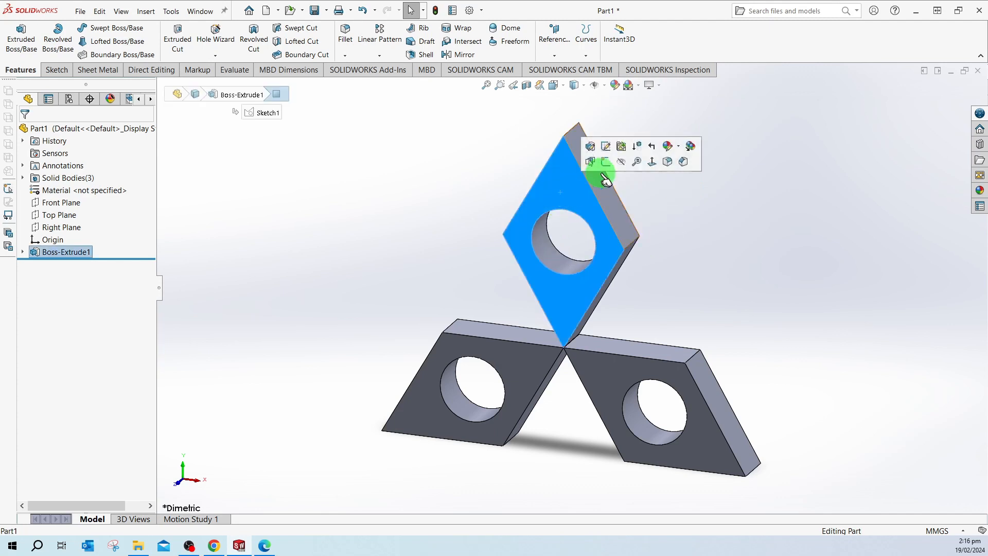
click(652, 162)
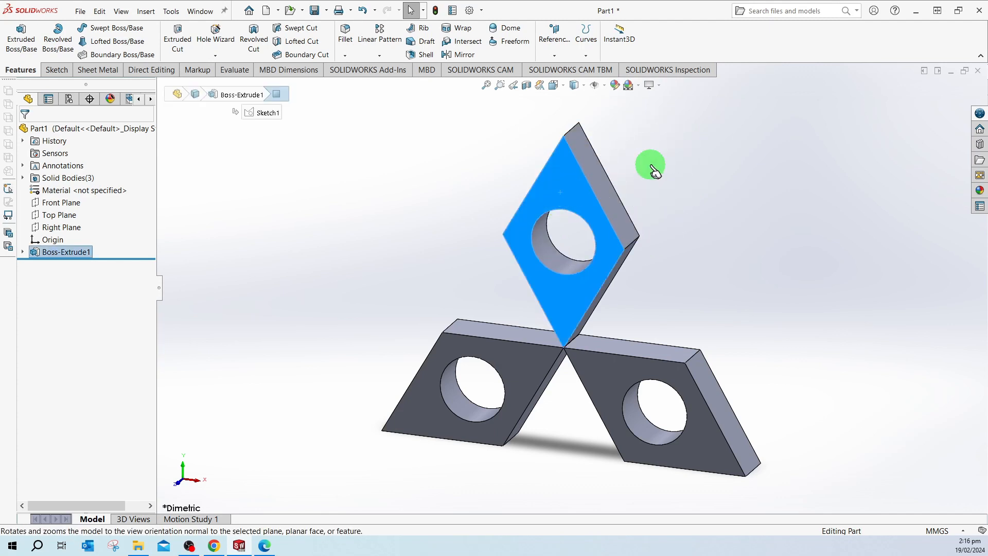
click(618, 188)
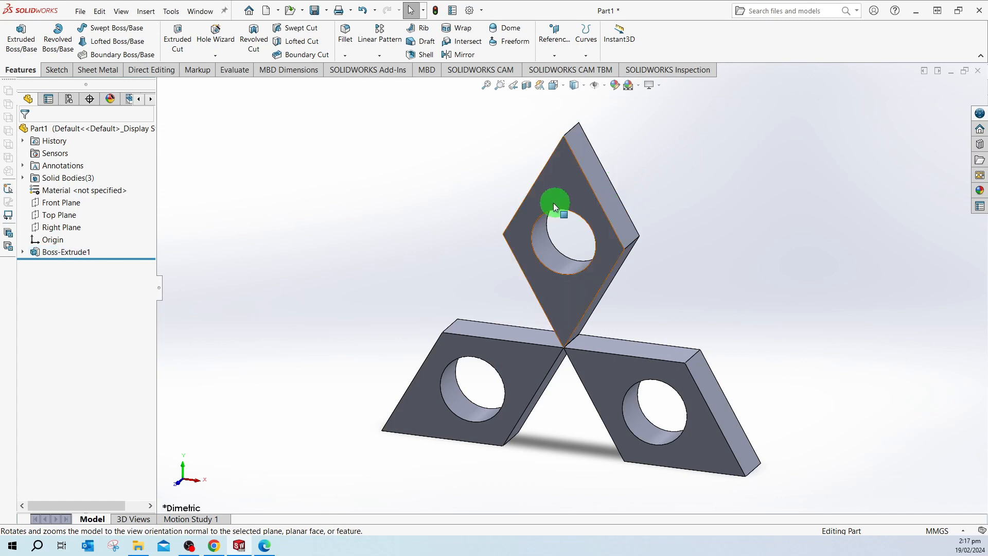
click(564, 187)
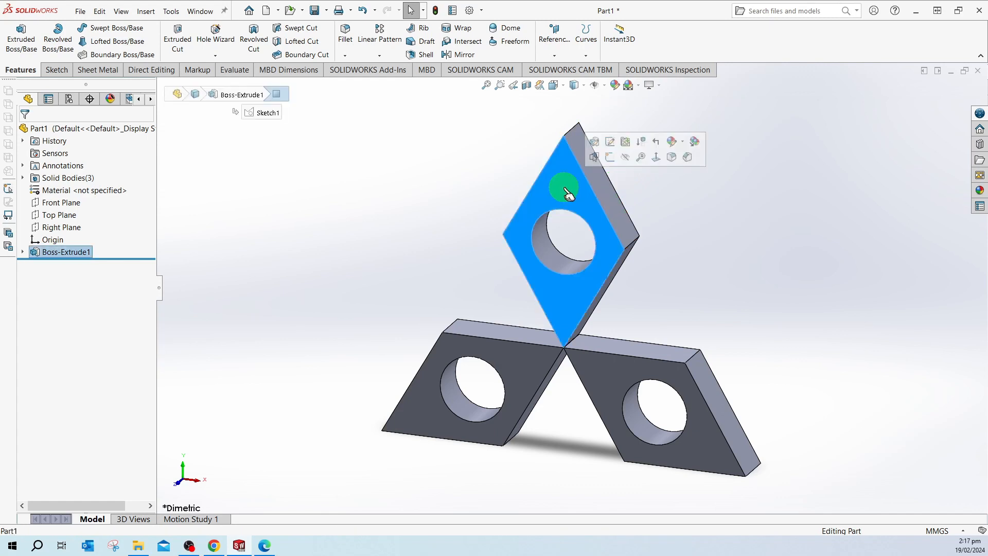
click(657, 160)
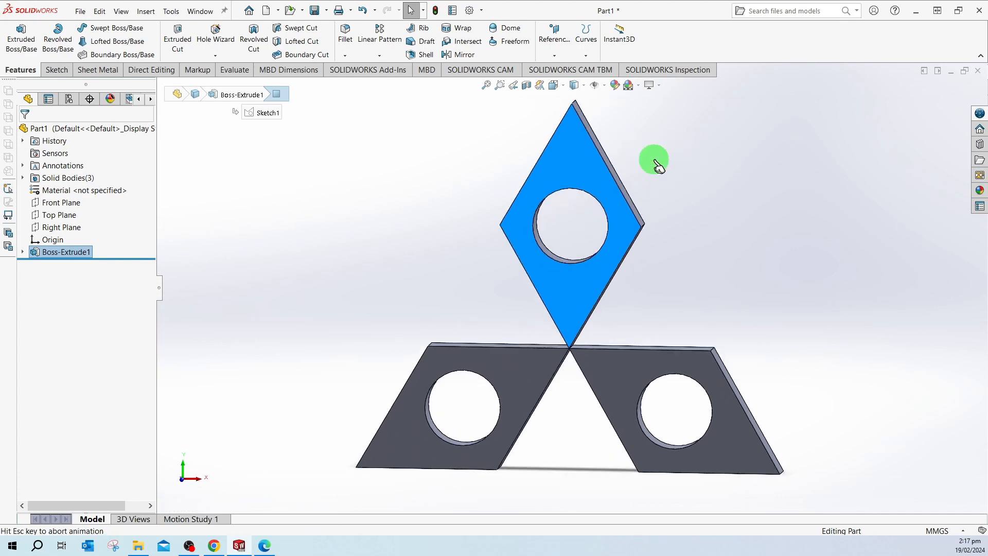
click(686, 198)
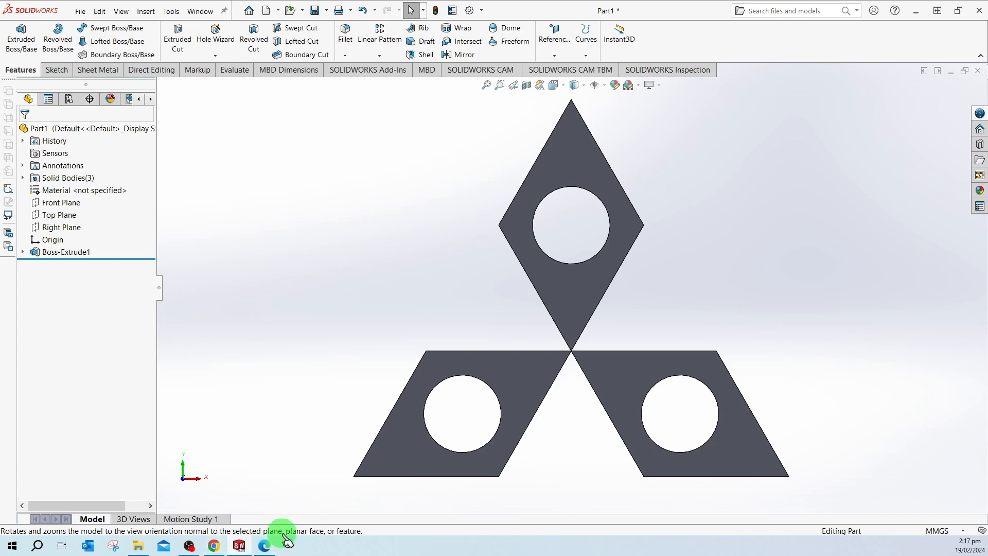
Compare the part with the EXERCISE003.PDF drawing in the browser, and restore the previous view in SOLIDWORKS.
click(264, 546)
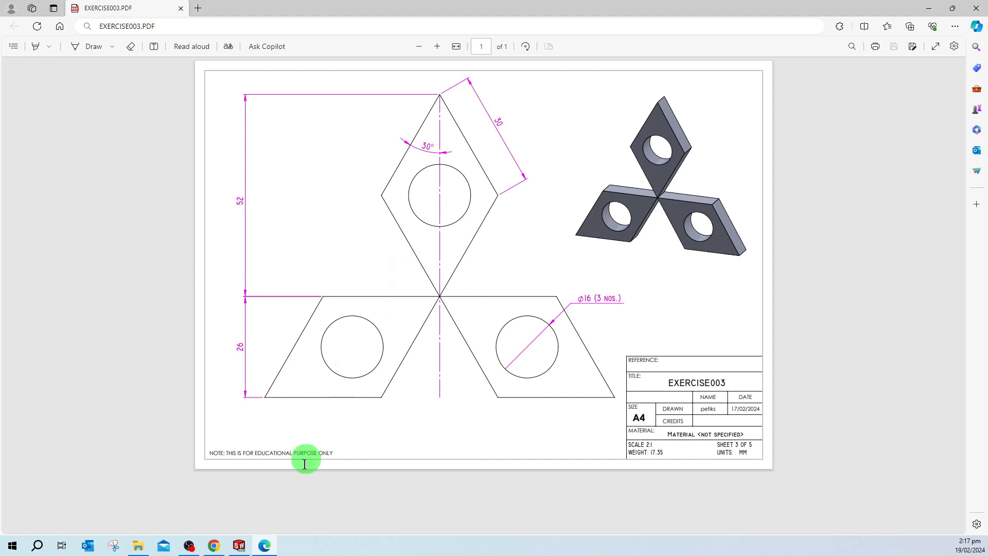
click(239, 547)
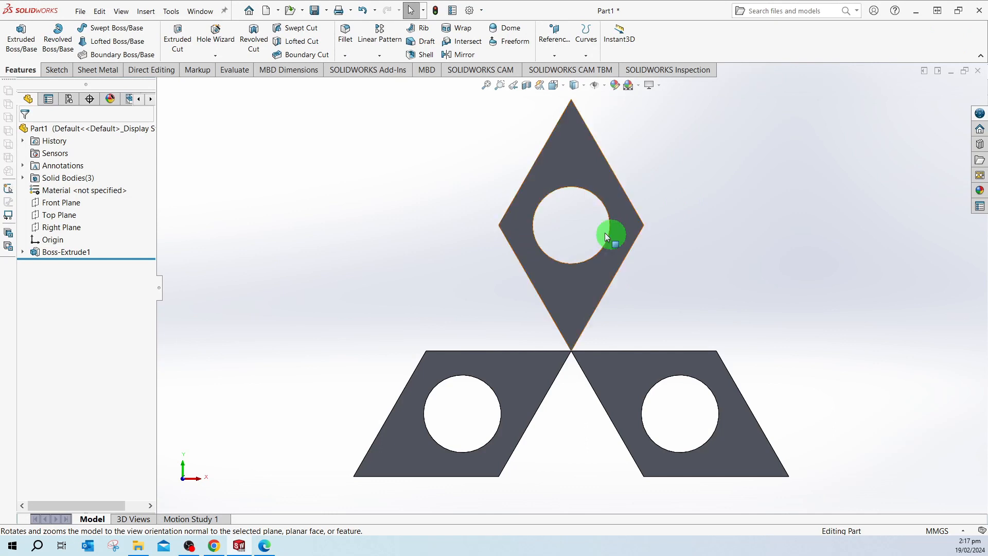
click(514, 87)
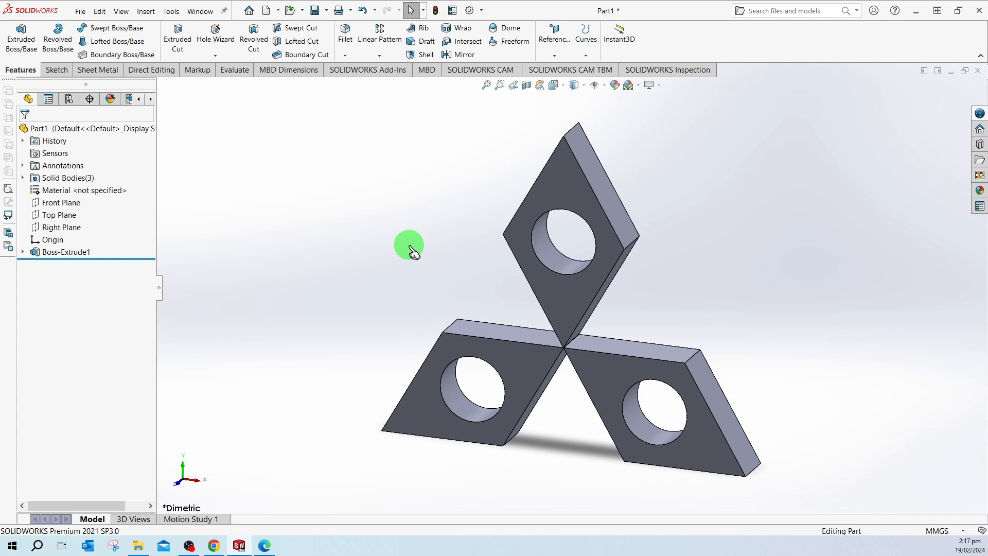